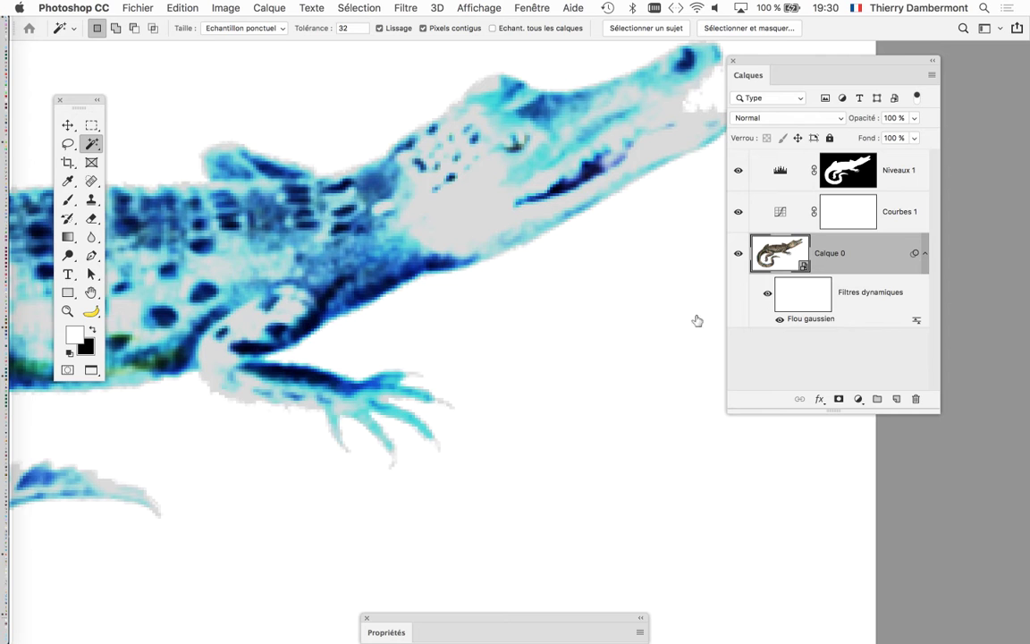
Step: Target the Flou gaussien mask and set up a soft 18 px brush
{"action": "left_click", "coordinate": [813, 297]}
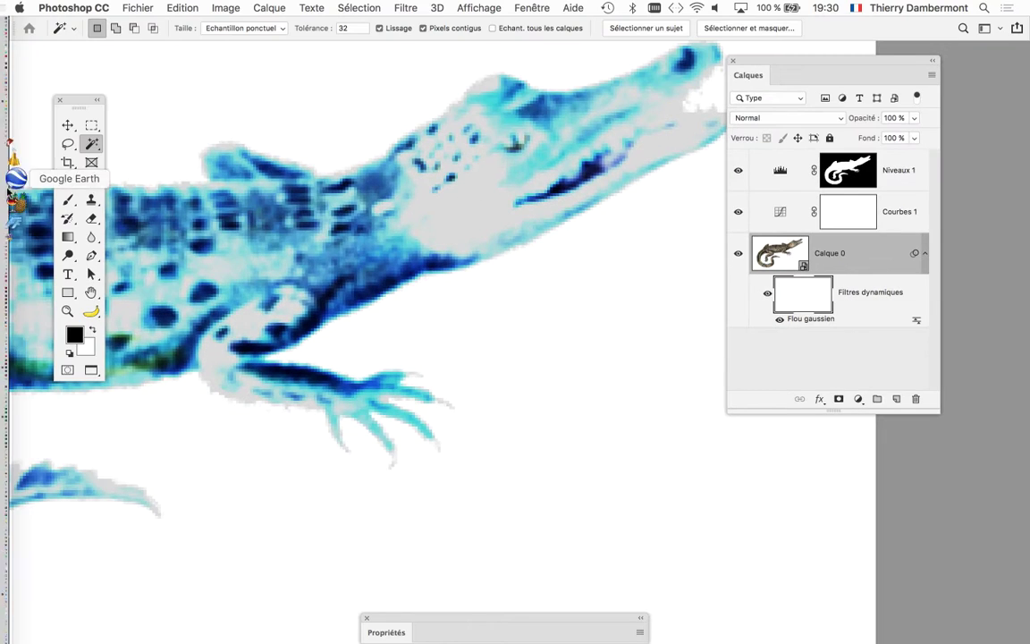
{"action": "left_click", "coordinate": [68, 198]}
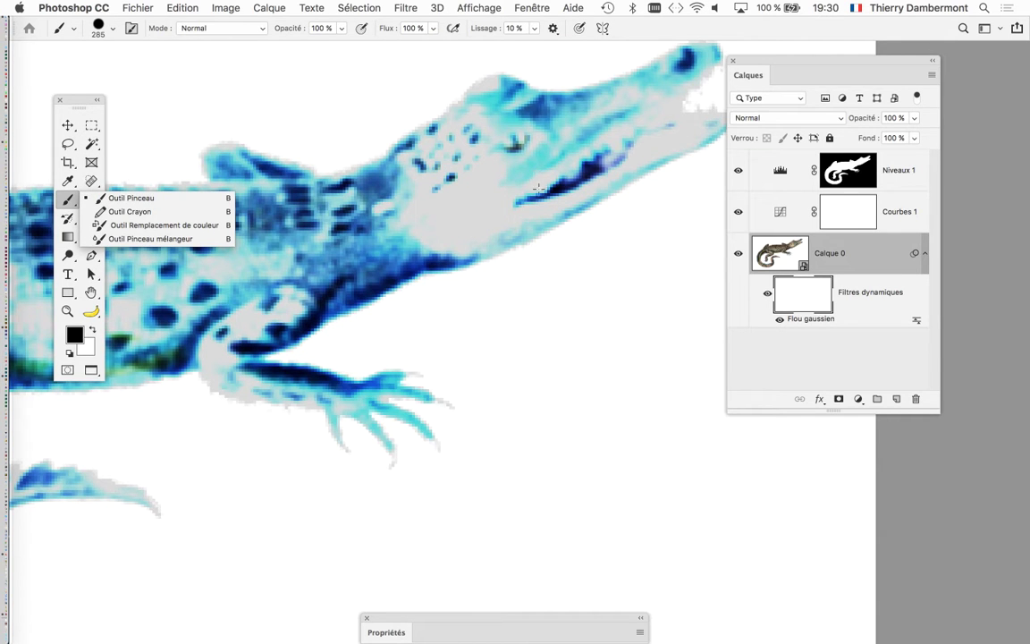
{"action": "left_click_drag", "start_coordinate": [538, 188], "coordinate": [250, 198]}
{"action": "left_click_drag", "start_coordinate": [458, 313], "coordinate": [322, 322]}
{"action": "mouse_move", "coordinate": [518, 313]}
{"action": "left_mouse_down"}
{"action": "mouse_move", "coordinate": [344, 306]}
{"action": "mouse_move", "coordinate": [359, 242]}
{"action": "mouse_move", "coordinate": [362, 259]}
{"action": "left_mouse_up"}
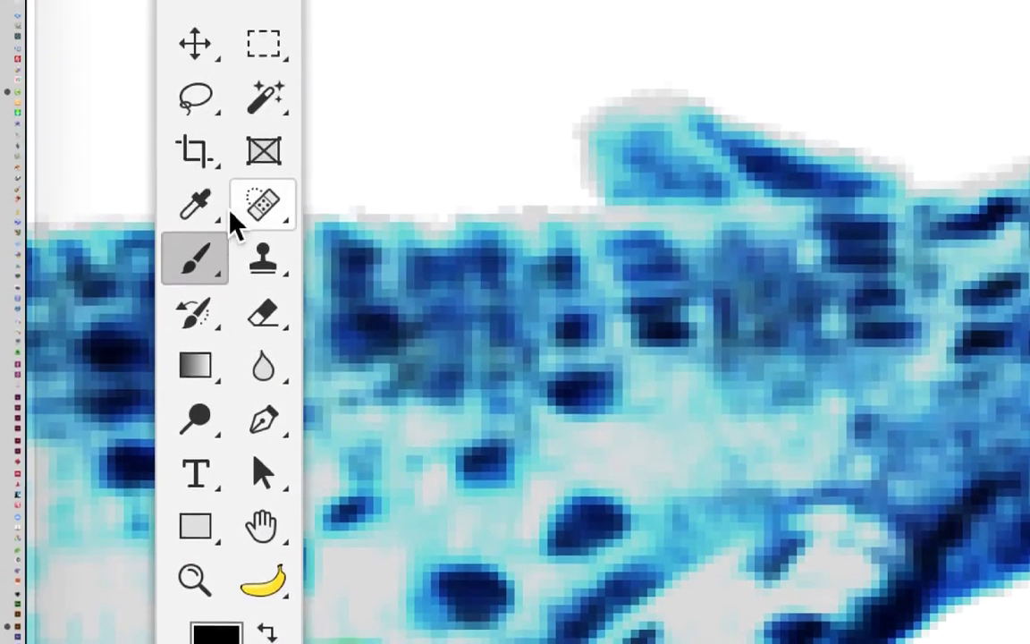
{"action": "mouse_move", "coordinate": [416, 326]}
{"action": "left_mouse_down"}
{"action": "mouse_move", "coordinate": [465, 264]}
{"action": "mouse_move", "coordinate": [458, 214]}
{"action": "left_mouse_up"}
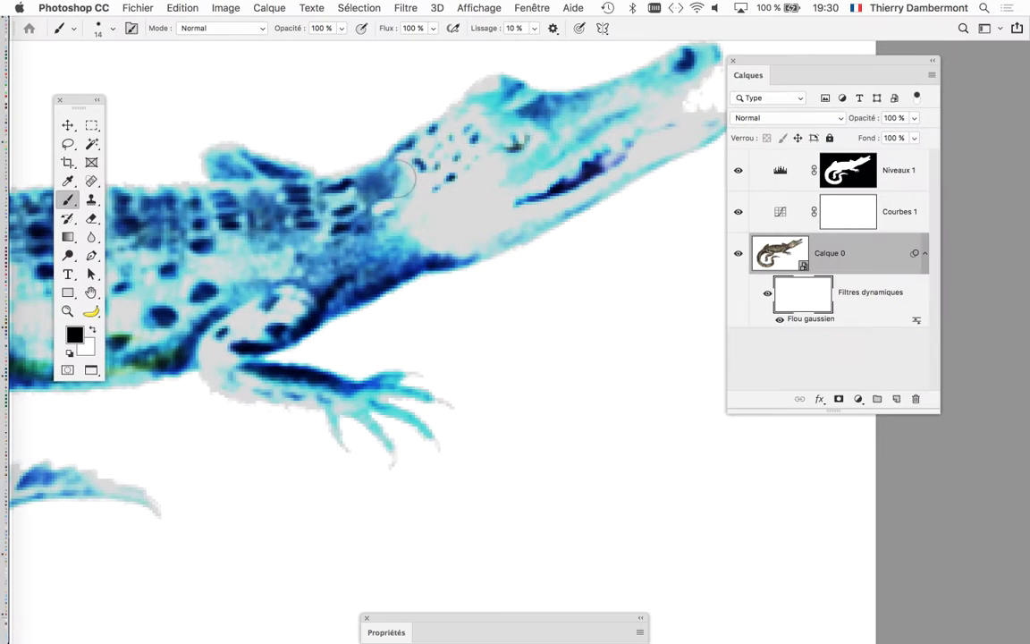
{"action": "left_click_drag", "start_coordinate": [450, 323], "coordinate": [480, 218]}
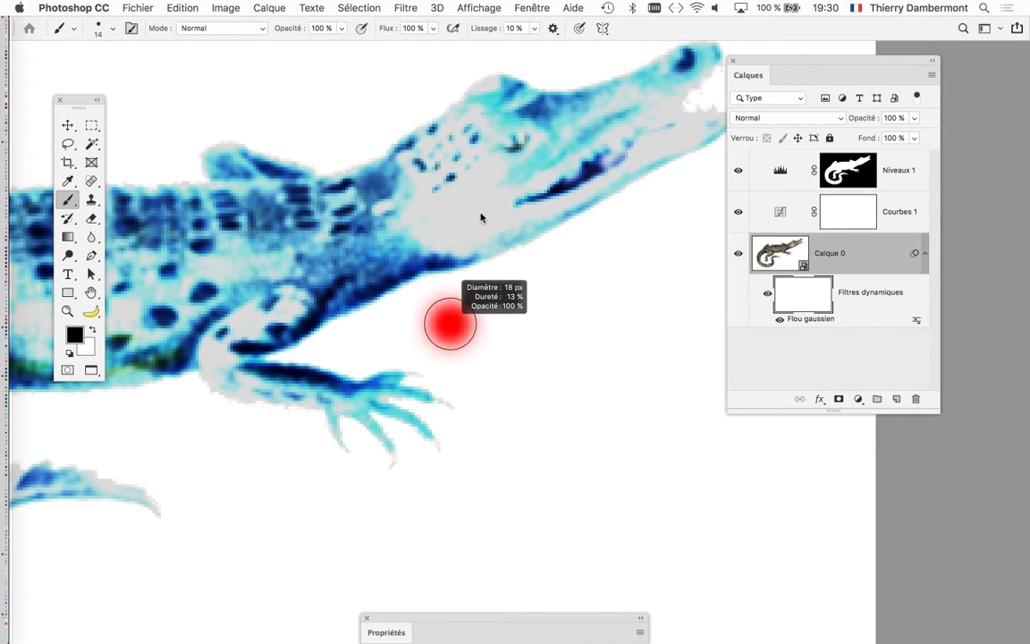
Step: Paint black around the crocodile's eye, undo the stray jaw stroke, and check Illustrator's trace
{"action": "mouse_move", "coordinate": [518, 138]}
{"action": "left_mouse_down"}
{"action": "mouse_move", "coordinate": [535, 126]}
{"action": "mouse_move", "coordinate": [483, 158]}
{"action": "mouse_move", "coordinate": [429, 143]}
{"action": "mouse_move", "coordinate": [411, 169]}
{"action": "mouse_move", "coordinate": [456, 126]}
{"action": "mouse_move", "coordinate": [537, 152]}
{"action": "left_mouse_up"}
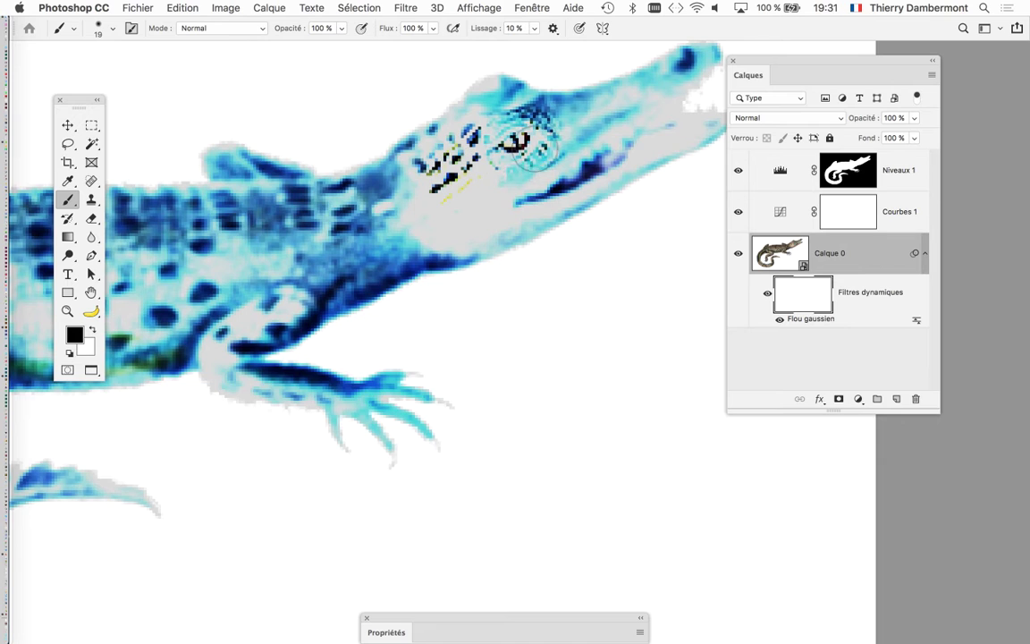
{"action": "left_click_drag", "start_coordinate": [501, 189], "coordinate": [649, 132]}
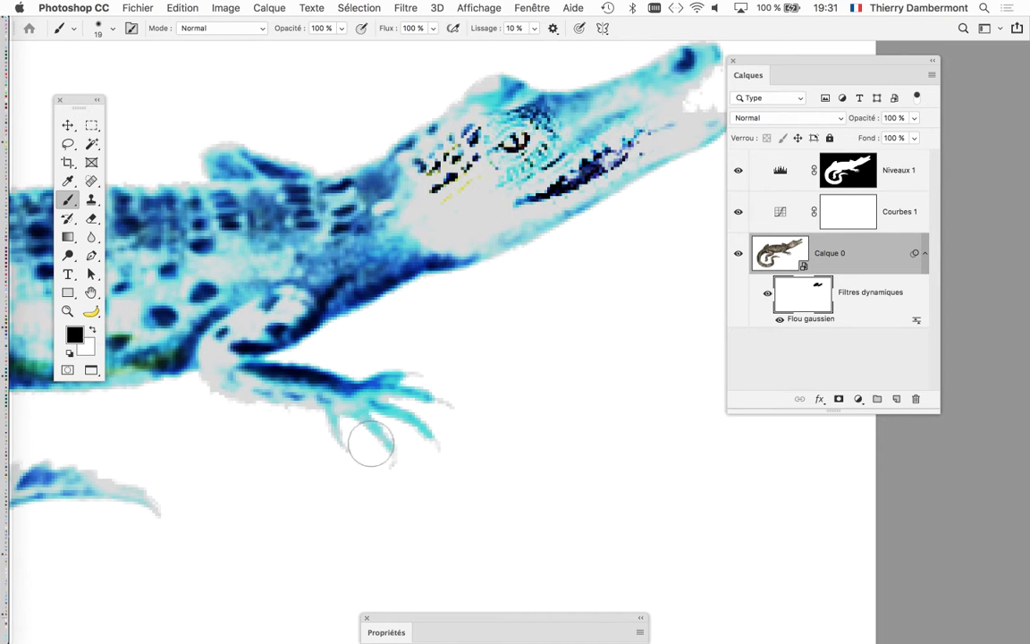
{"action": "key", "text": "ctrl+z"}
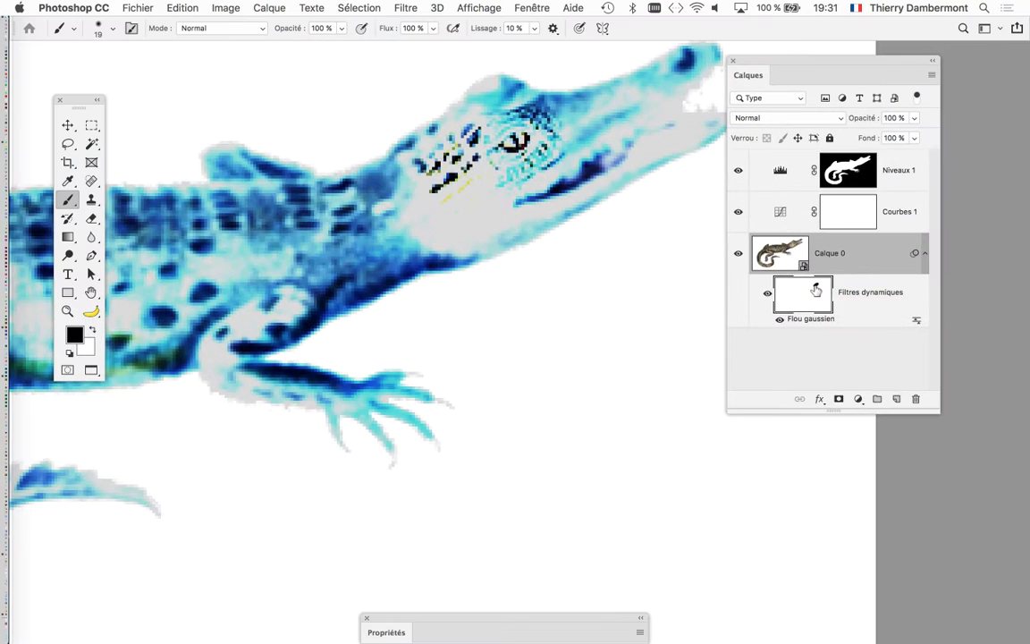
{"action": "key", "text": "super+Tab"}
{"action": "key", "text": "super+Tab"}
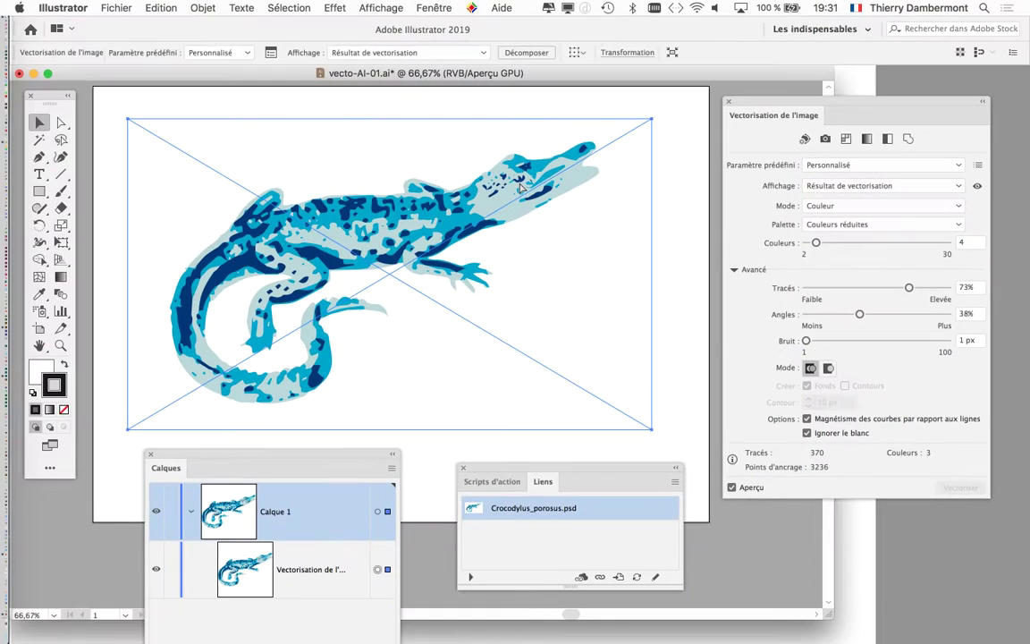
Step: Return to Photoshop and view the whole blue crocodile
{"action": "key", "text": "super+Tab"}
{"action": "key", "text": "super+Tab"}
{"action": "key", "text": "super+Tab"}
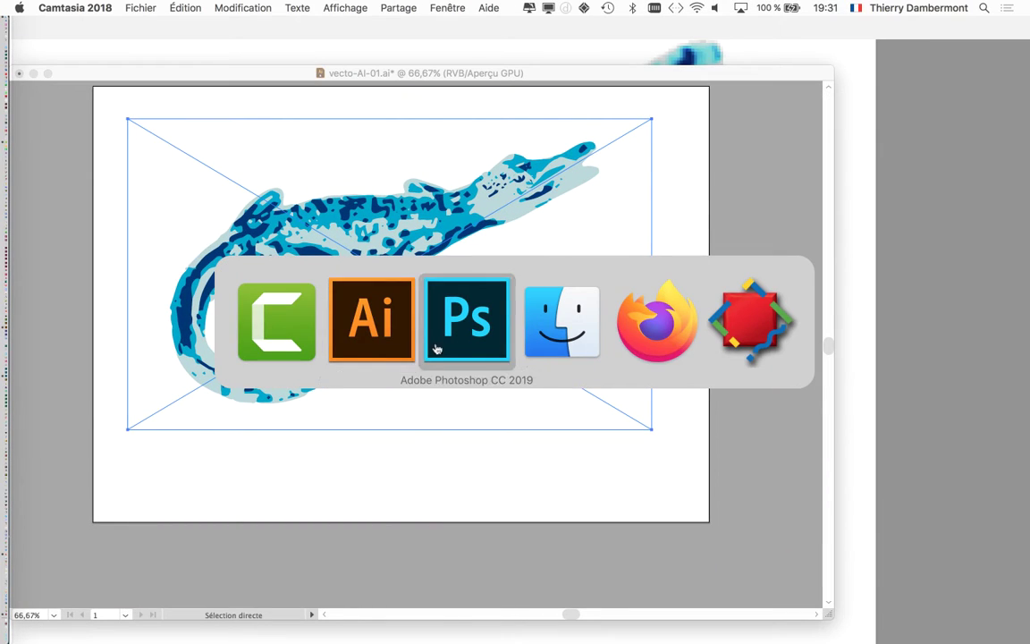
{"action": "left_click", "coordinate": [448, 338]}
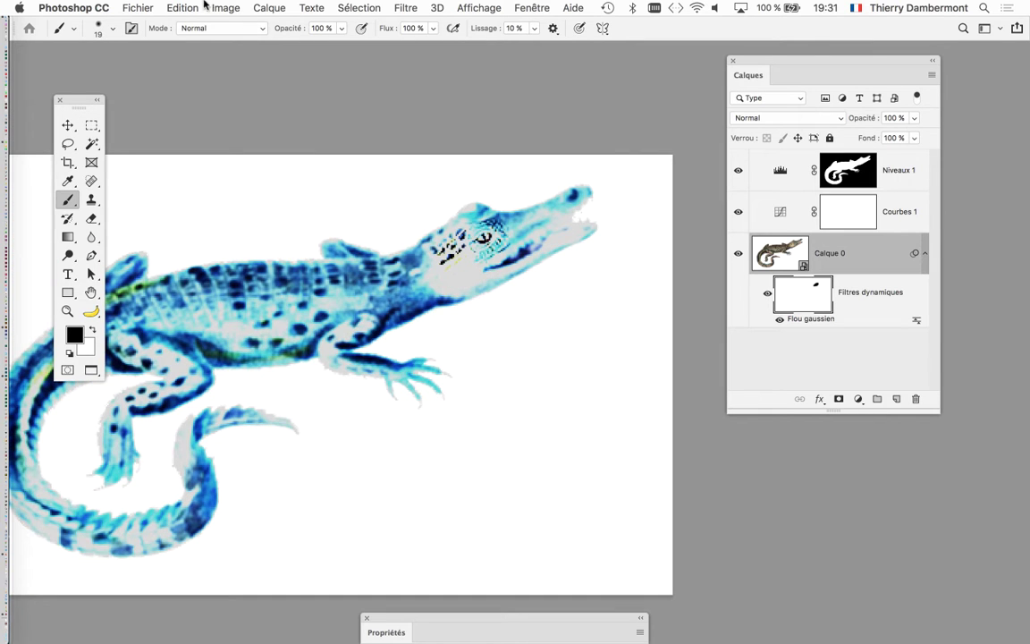
{"action": "scroll", "coordinate": [388, 241], "scroll_direction": "up", "scroll_amount": 2}
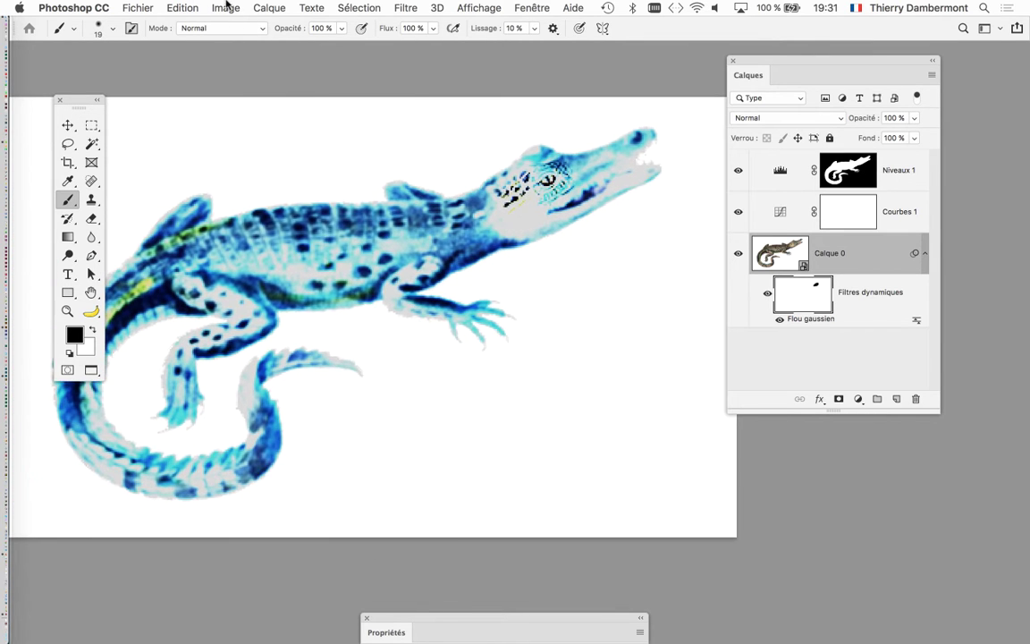
Step: Enlarge the image to 200% (984 × 584 px) and save it
{"action": "left_click", "coordinate": [224, 7]}
{"action": "left_click", "coordinate": [261, 118]}
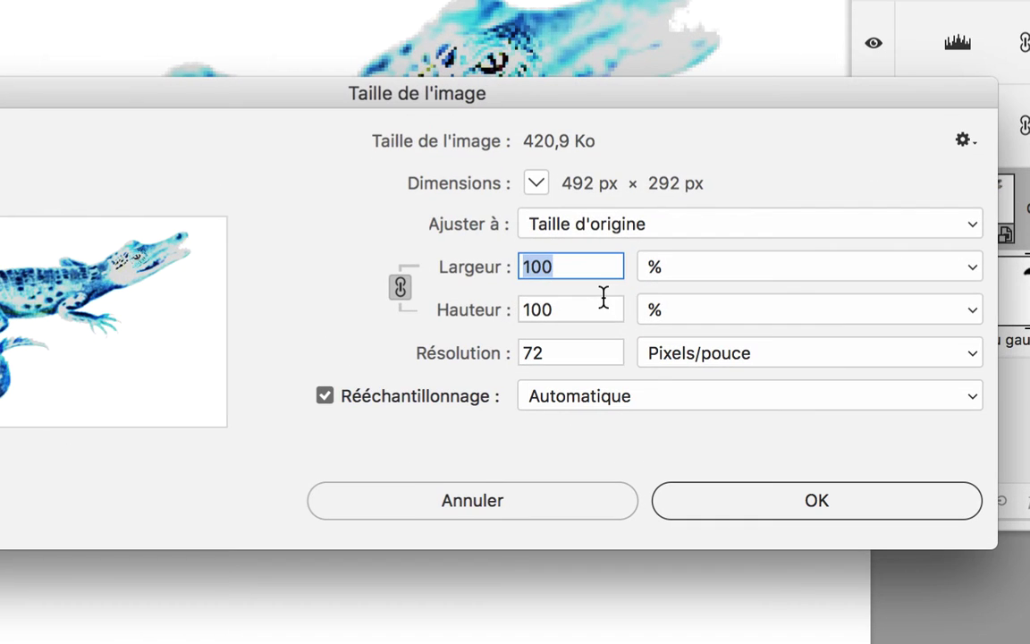
{"action": "type", "text": "200"}
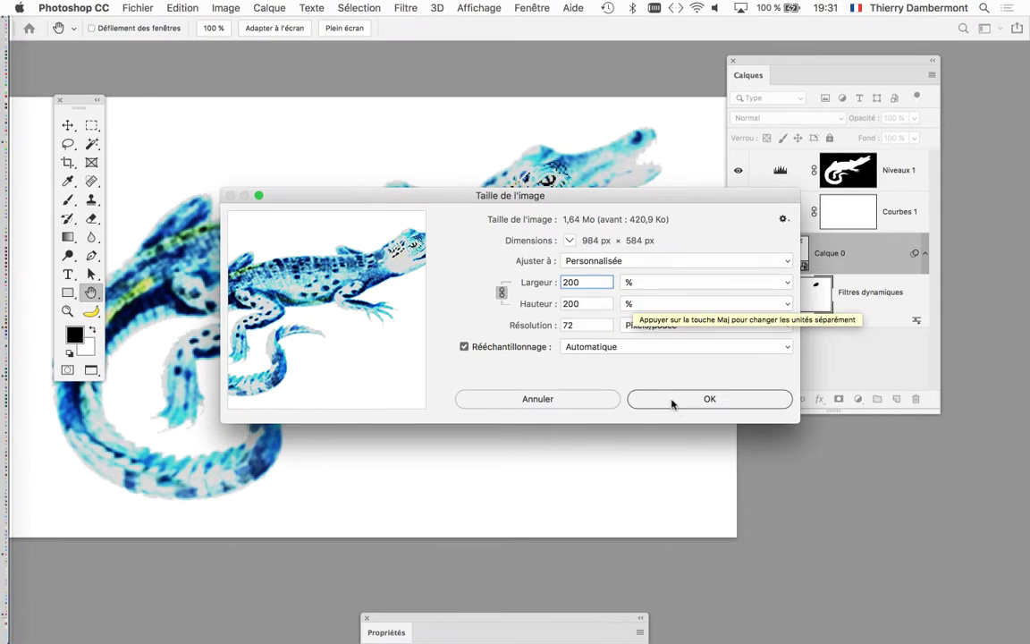
{"action": "left_click", "coordinate": [701, 400]}
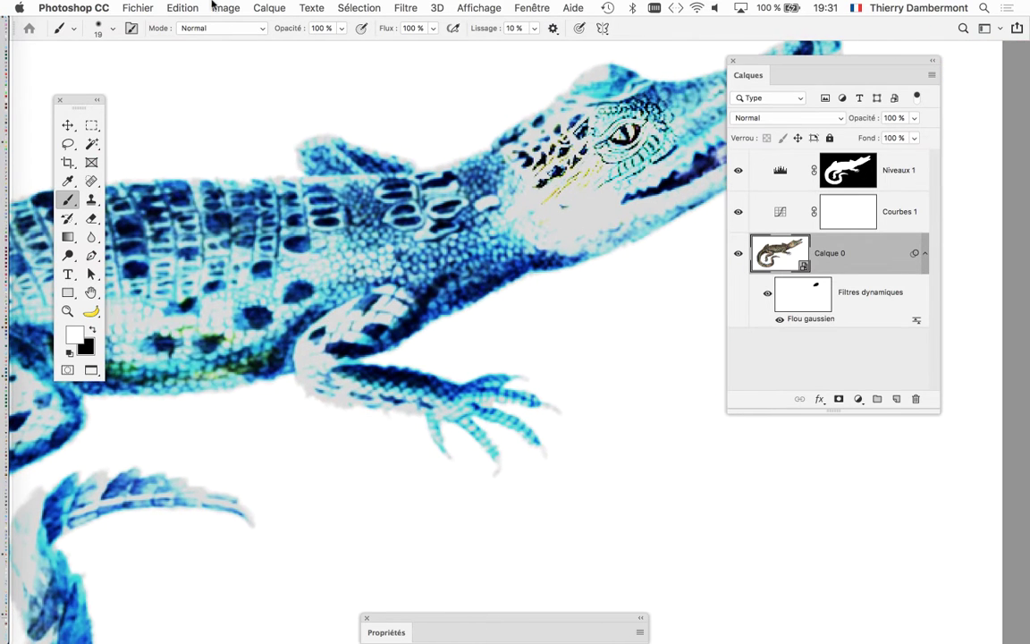
{"action": "left_click", "coordinate": [137, 7]}
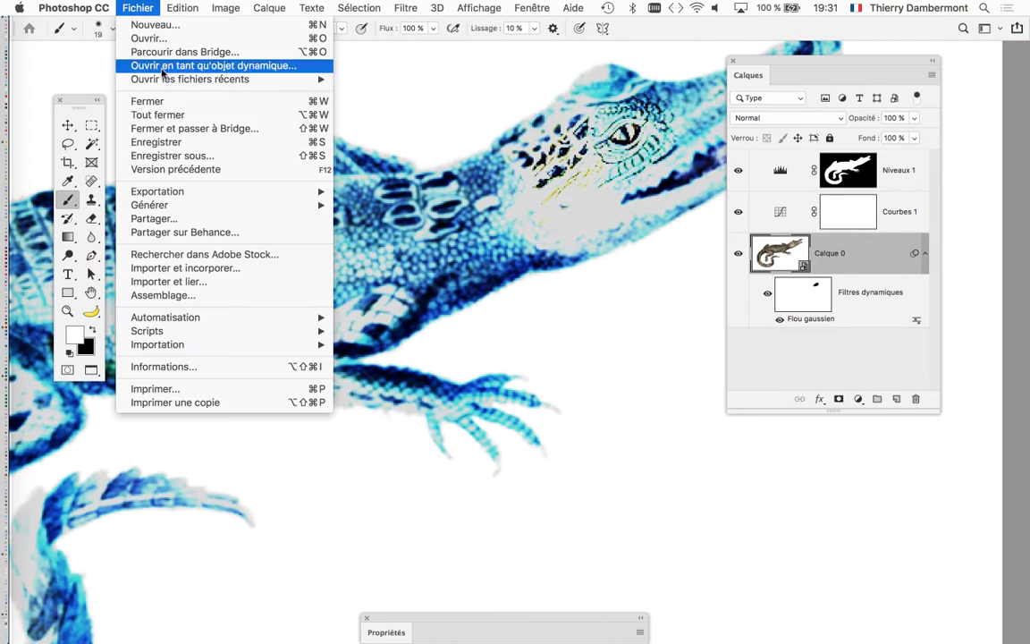
{"action": "left_click", "coordinate": [193, 143]}
Step: Zoom in on Illustrator's refreshed 1231-path trace, then return to Photoshop
{"action": "key", "text": "super+Tab"}
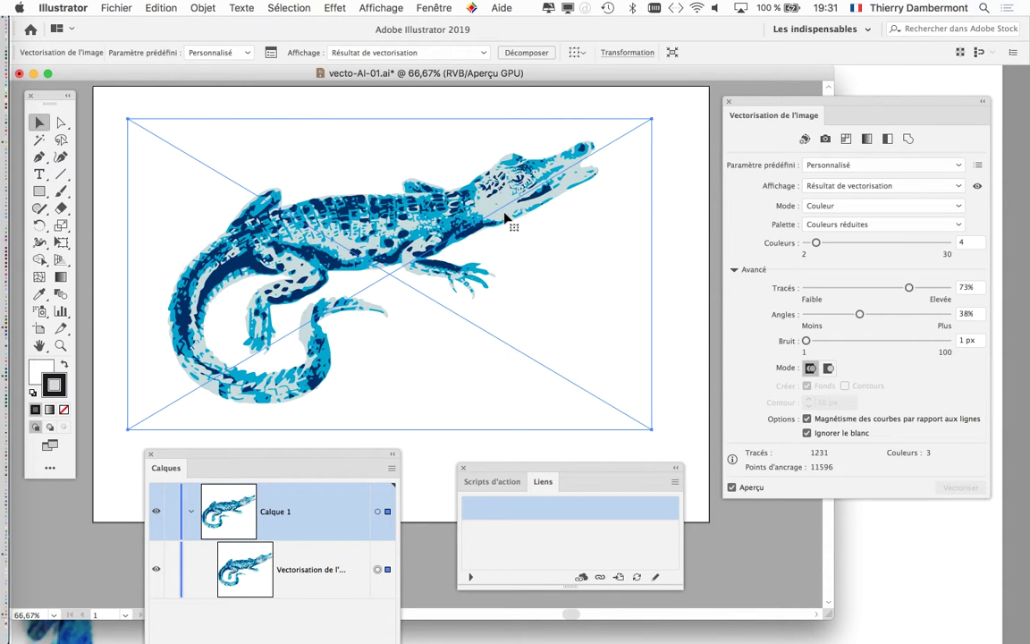
{"action": "scroll", "coordinate": [498, 207], "scroll_direction": "up", "scroll_amount": 1}
{"action": "scroll", "coordinate": [498, 208], "scroll_direction": "up", "scroll_amount": 1}
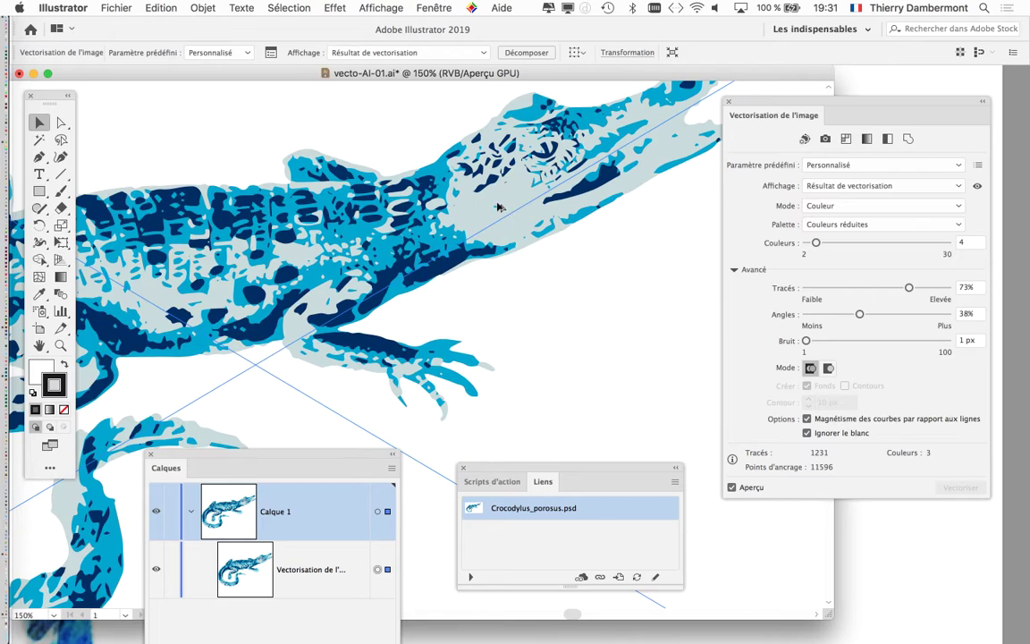
{"action": "key", "text": "super+Tab"}
{"action": "left_click", "coordinate": [376, 331]}
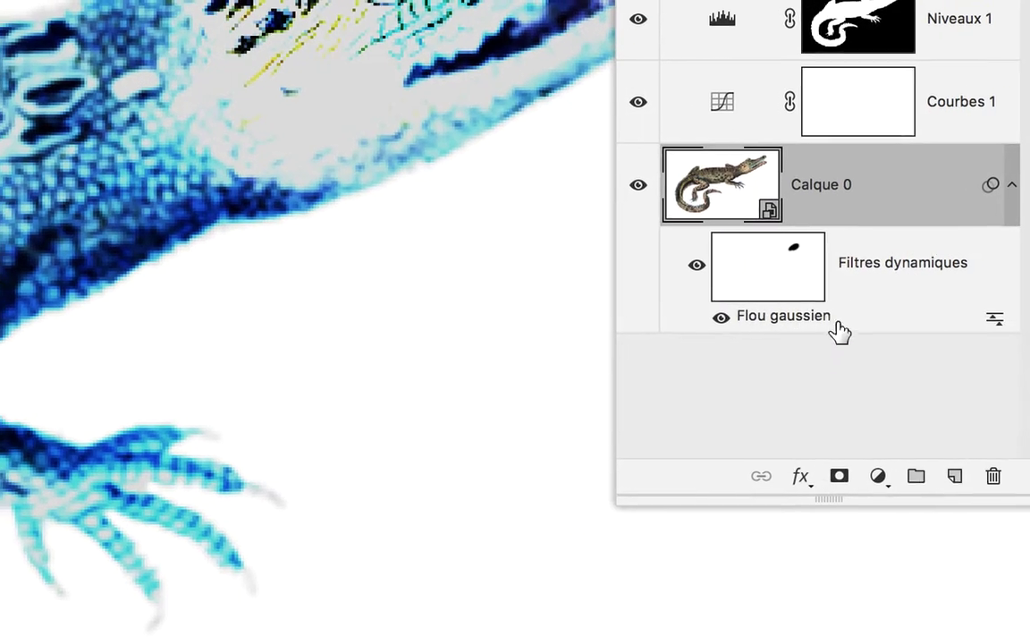
Step: Change the Flou gaussien Rayon from 1,0 to 1,7 pixels and apply it
{"action": "double_click", "coordinate": [802, 318]}
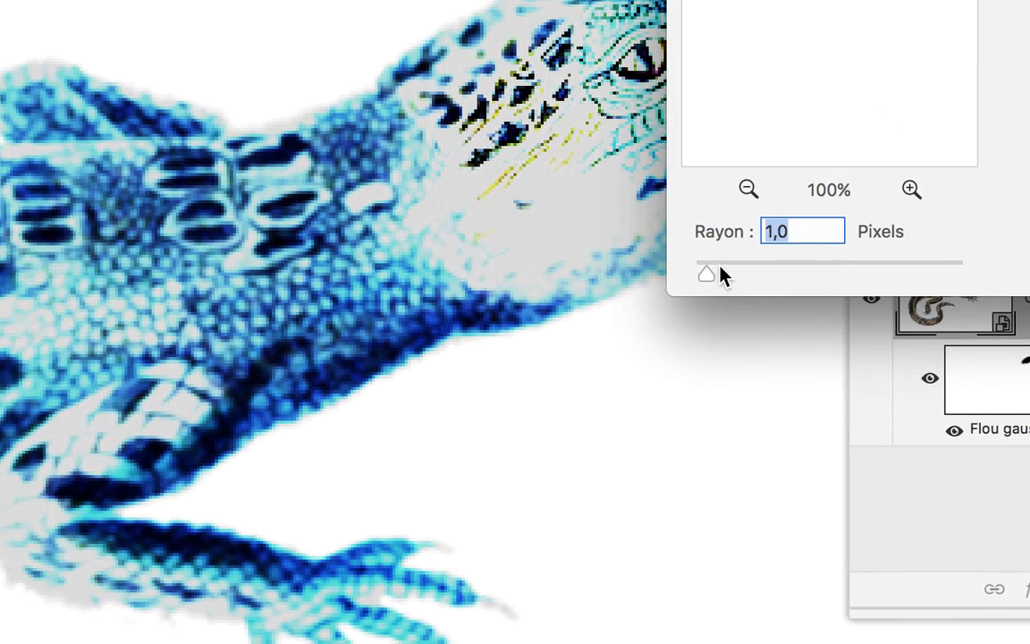
{"action": "left_click_drag", "start_coordinate": [720, 276], "coordinate": [722, 275]}
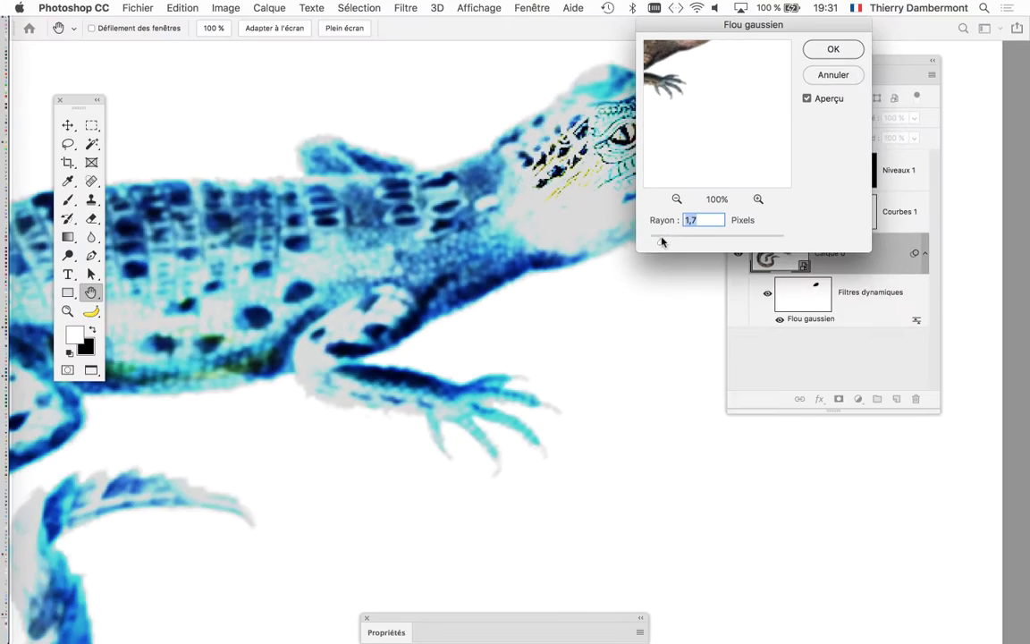
{"action": "left_click", "coordinate": [840, 48]}
{"action": "left_click", "coordinate": [134, 7]}
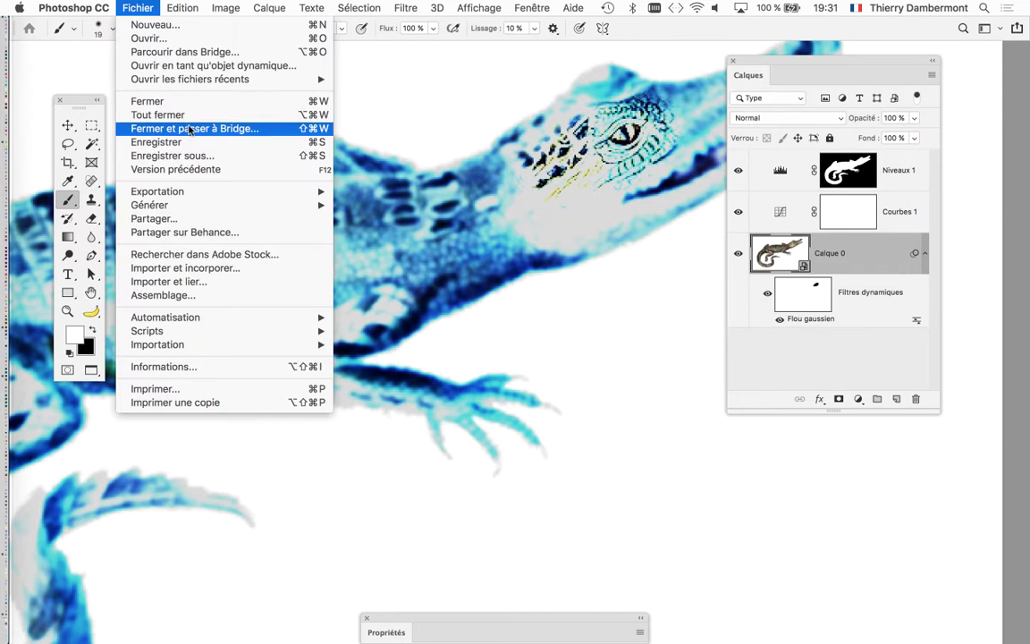
{"action": "key", "text": "super+Tab"}
{"action": "key", "text": "super+Tab"}
Step: View the 655-path crocodile trace at 100%, then return to Photoshop
{"action": "left_click", "coordinate": [399, 310]}
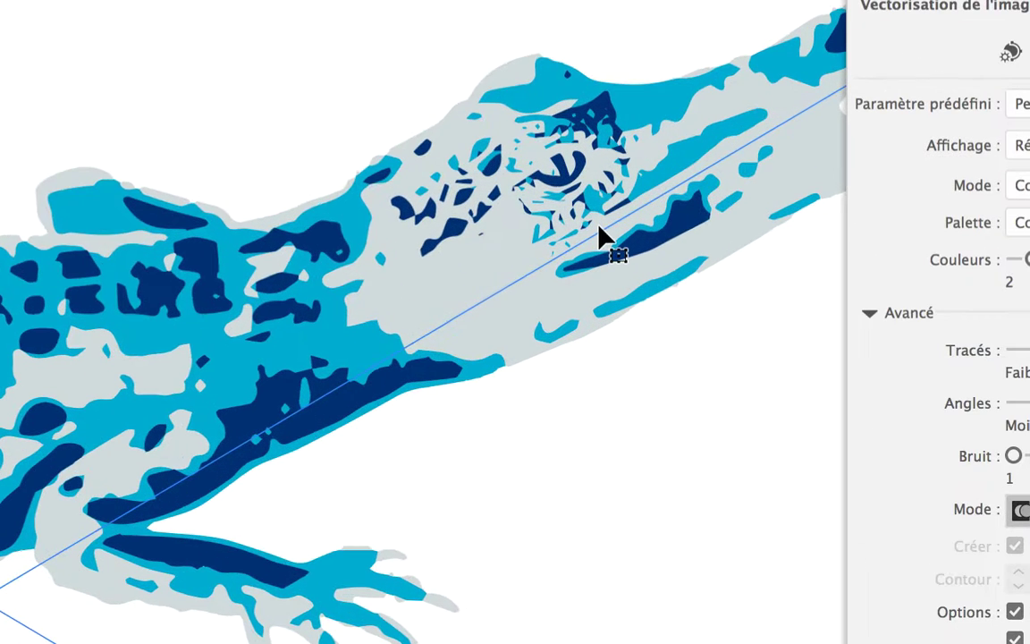
{"action": "key", "text": "super+1"}
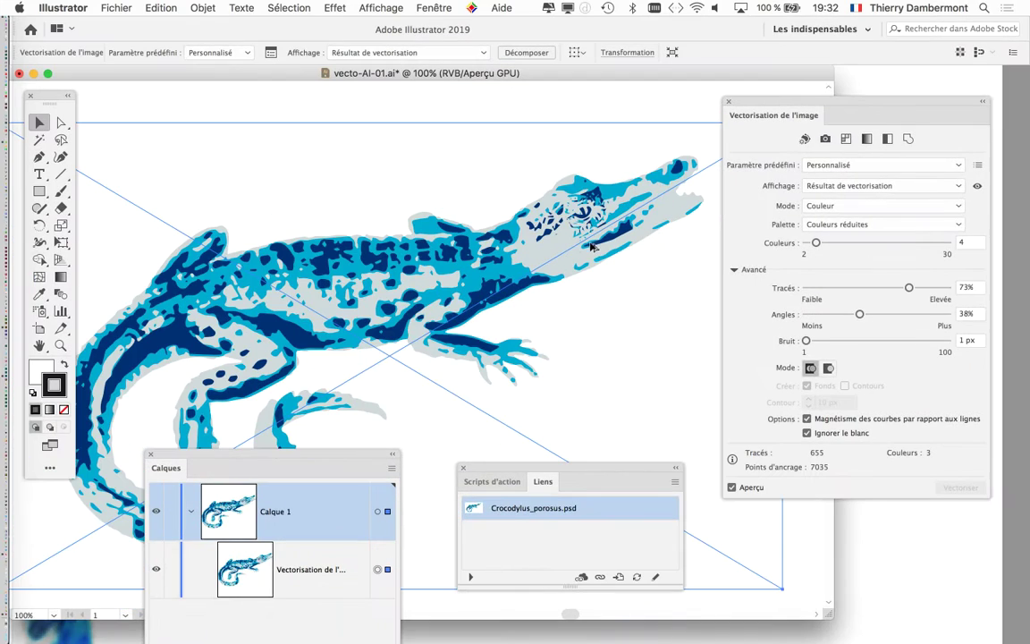
{"action": "key", "text": "super+Tab"}
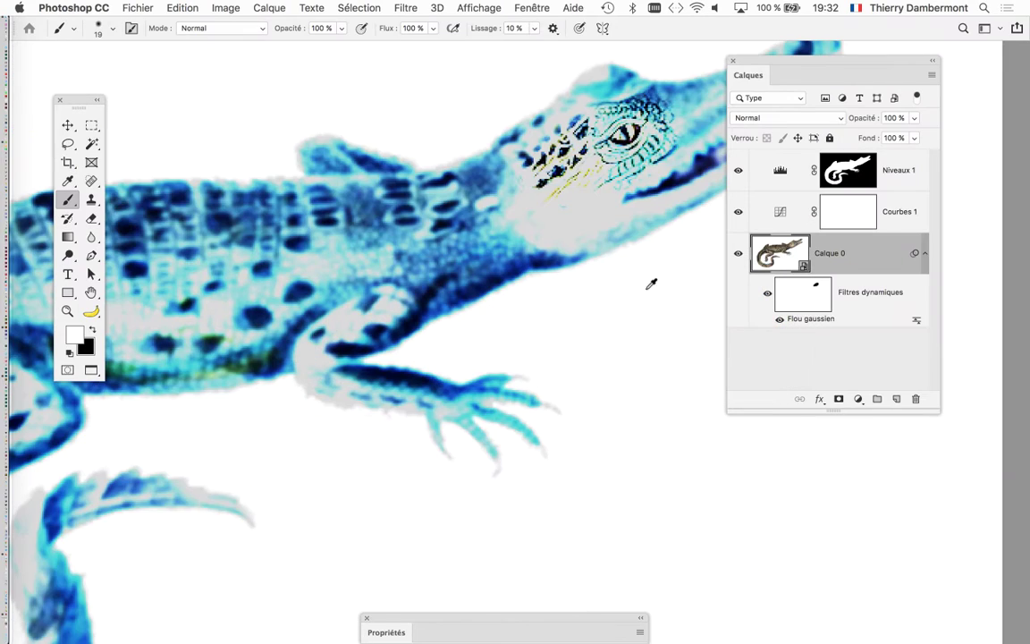
Step: Paint white on the Smart Filter mask to re-blur the sharp eye detail
{"action": "scroll", "coordinate": [657, 179], "scroll_direction": "up", "scroll_amount": 3}
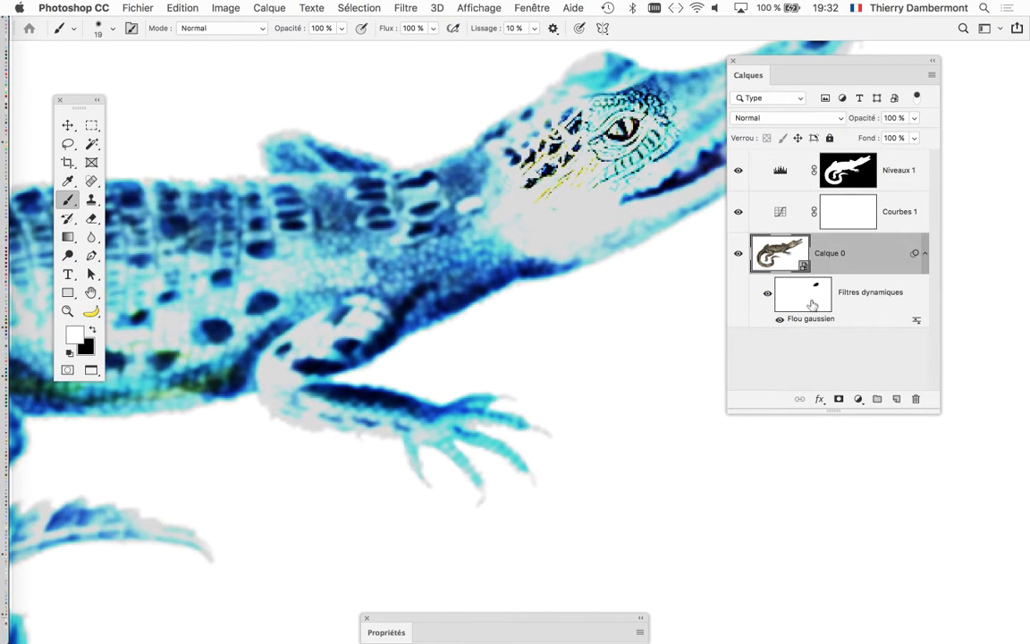
{"action": "left_click", "coordinate": [812, 304]}
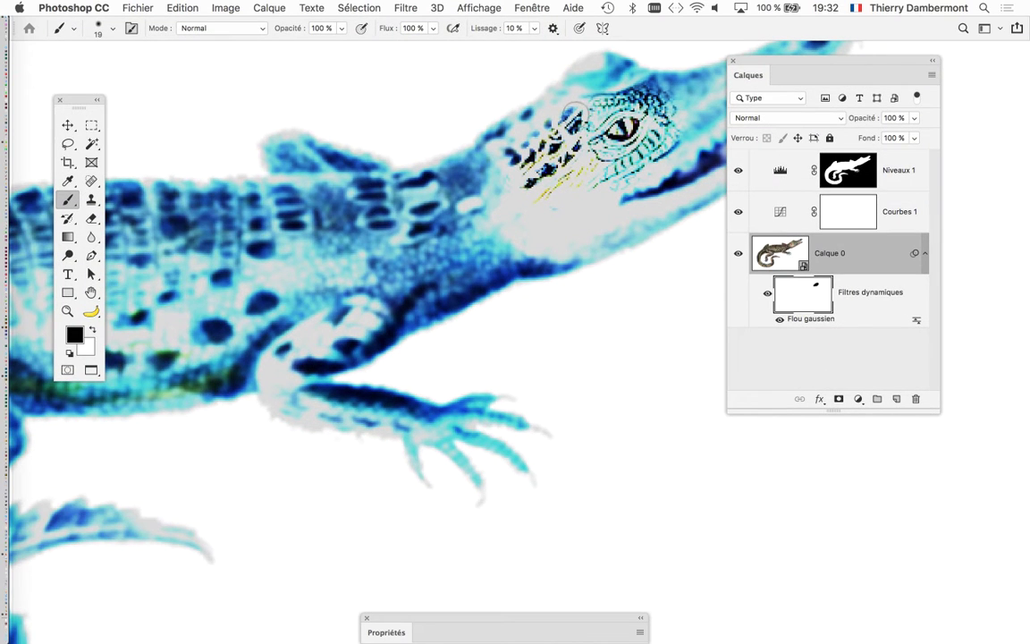
{"action": "key", "text": "x"}
{"action": "mouse_move", "coordinate": [527, 85]}
{"action": "left_mouse_down"}
{"action": "mouse_move", "coordinate": [617, 181]}
{"action": "mouse_move", "coordinate": [646, 168]}
{"action": "left_mouse_up"}
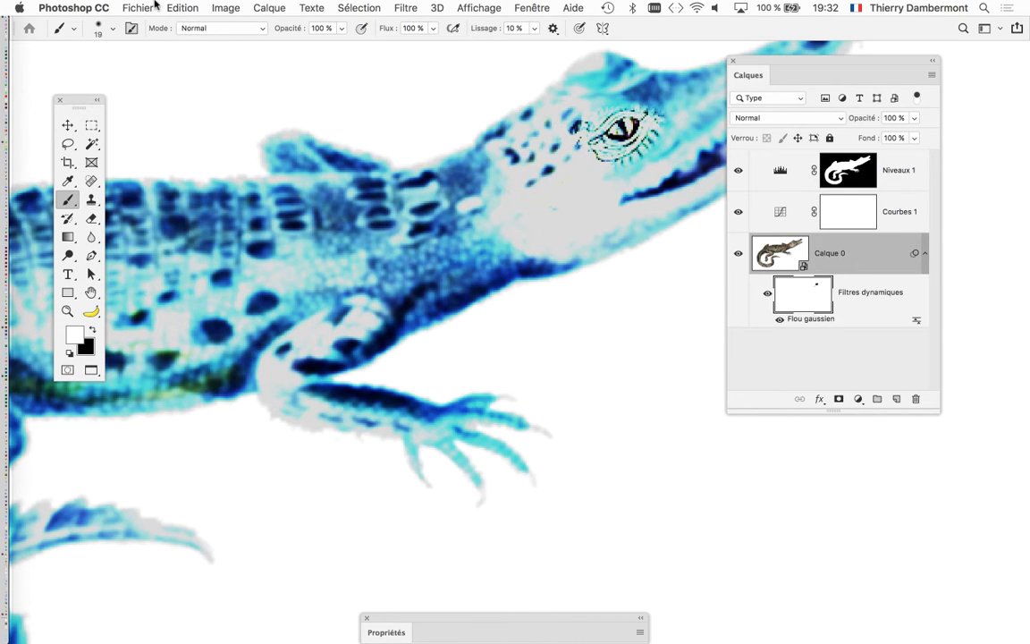
Step: Save the image and return to Illustrator's 578-path trace
{"action": "left_click", "coordinate": [150, 8]}
{"action": "left_click", "coordinate": [181, 147]}
{"action": "key", "text": "super+Tab"}
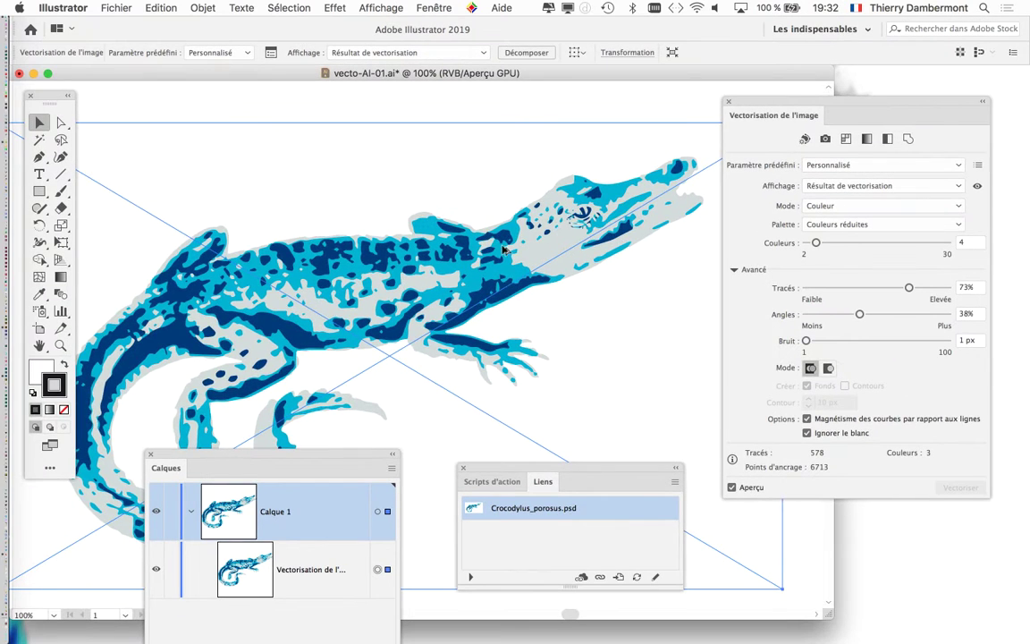
Step: Move the Vectorisation de l'image, Calques and Liens panels off the crocodile artwork
{"action": "scroll", "coordinate": [506, 251], "scroll_direction": "down", "scroll_amount": 2}
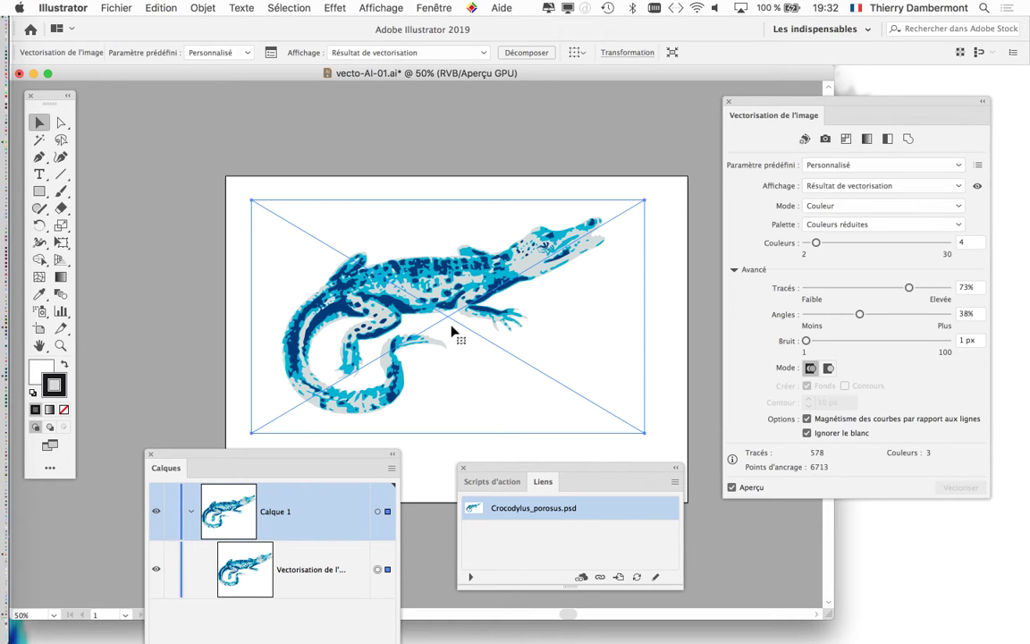
{"action": "scroll", "coordinate": [454, 330], "scroll_direction": "up", "scroll_amount": 2}
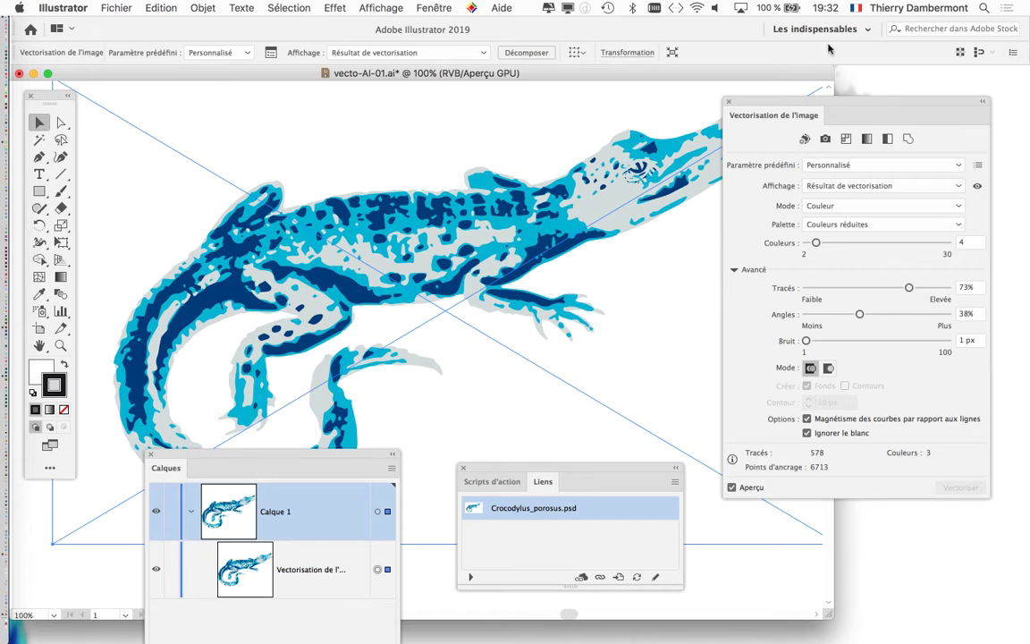
{"action": "left_click_drag", "start_coordinate": [778, 101], "coordinate": [848, 144]}
{"action": "left_click_drag", "start_coordinate": [338, 460], "coordinate": [356, 535]}
{"action": "left_click_drag", "start_coordinate": [496, 469], "coordinate": [576, 445]}
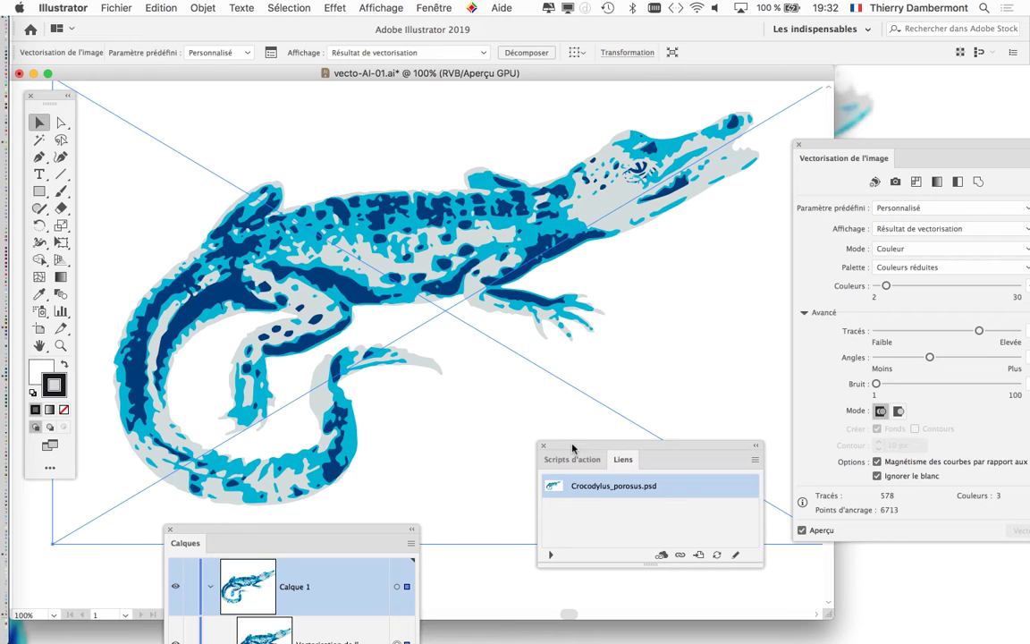
Step: Use Enregistrer sous to save the trace as vecto-AI-02.ai with default options
{"action": "left_click", "coordinate": [110, 7]}
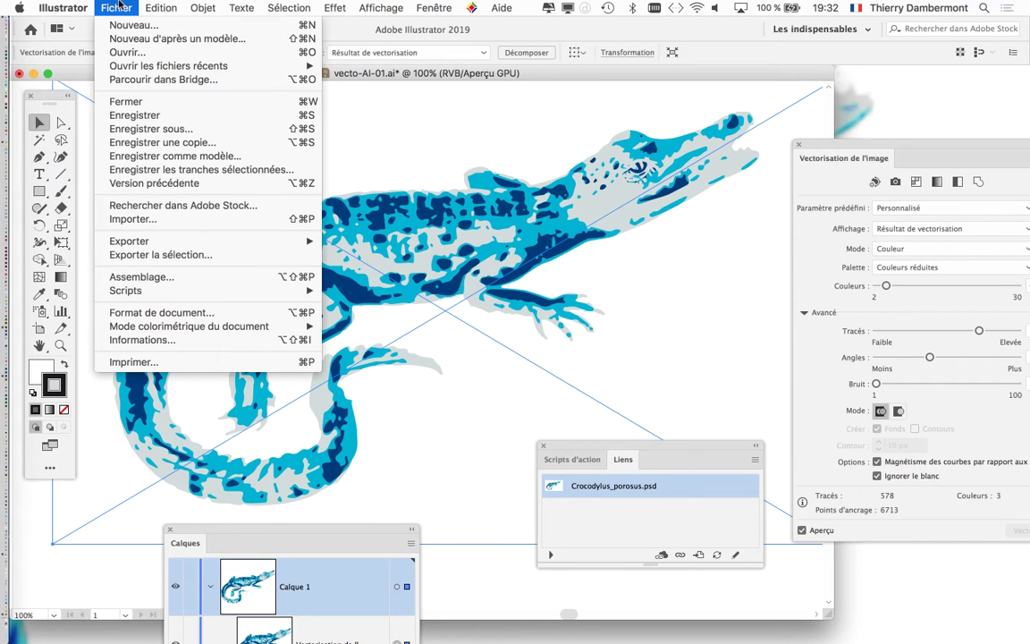
{"action": "left_click", "coordinate": [154, 129]}
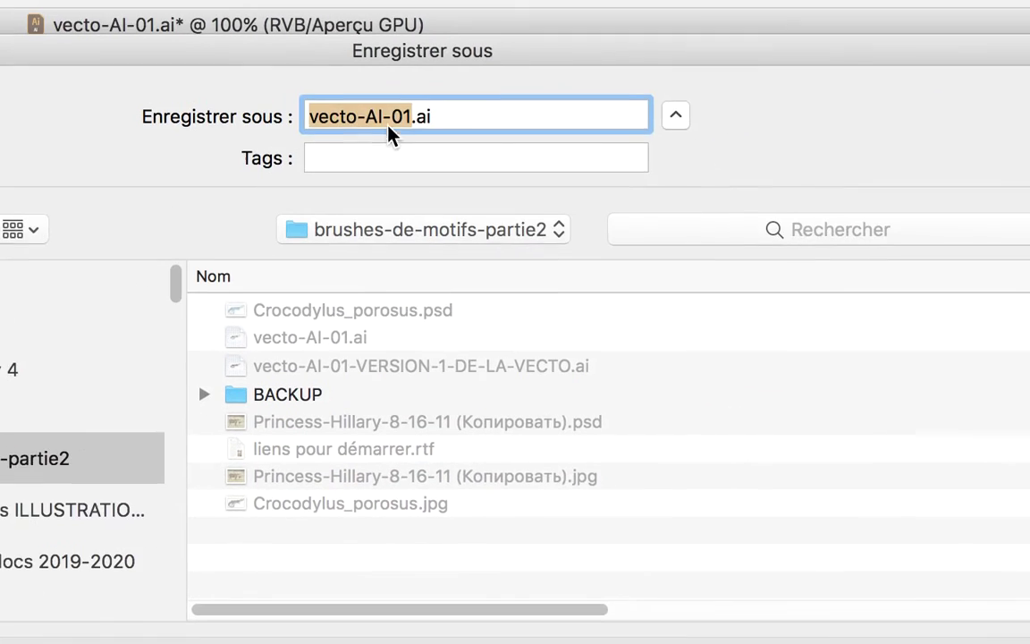
{"action": "left_click", "coordinate": [394, 123]}
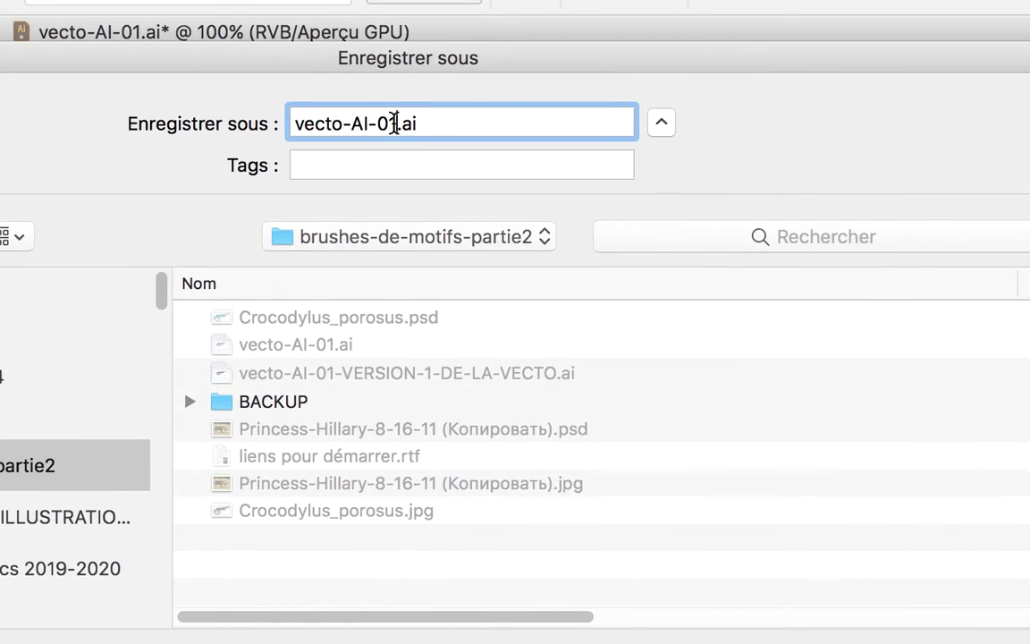
{"action": "type", "text": "2"}
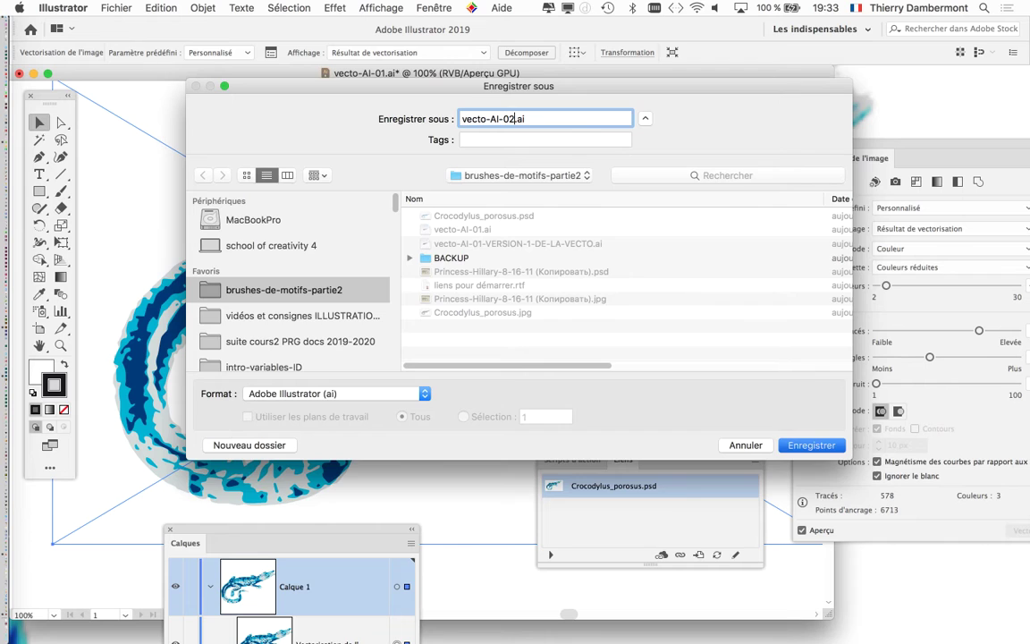
{"action": "key", "text": "Return"}
{"action": "key", "text": "Return"}
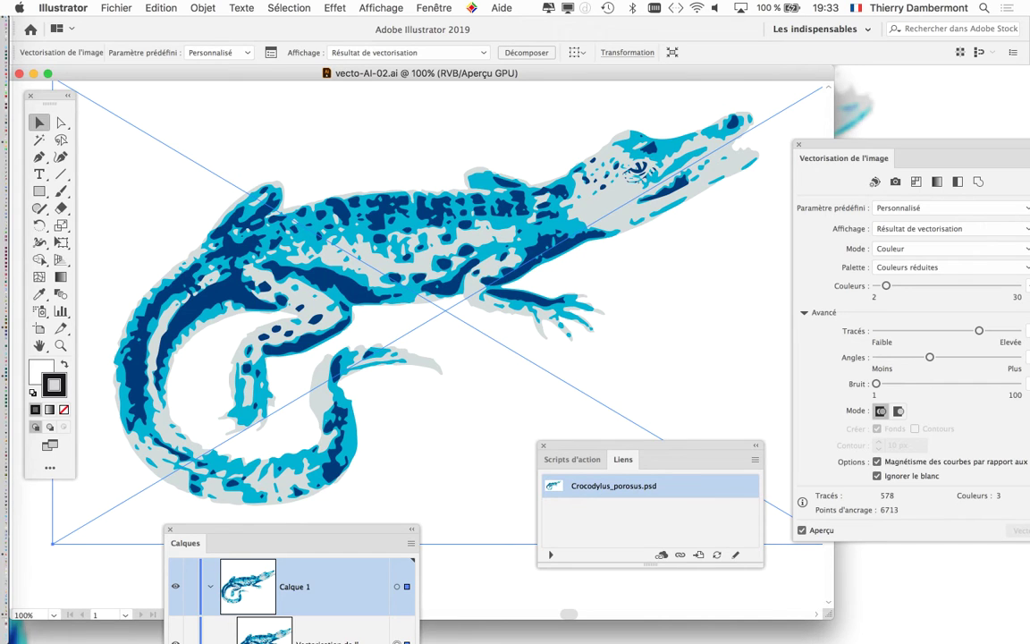
Step: Use Enregistrer sous to save a copy named vecto-AI-02-VERSION-2-DE-LA-VECTO.ai
{"action": "left_click", "coordinate": [115, 8]}
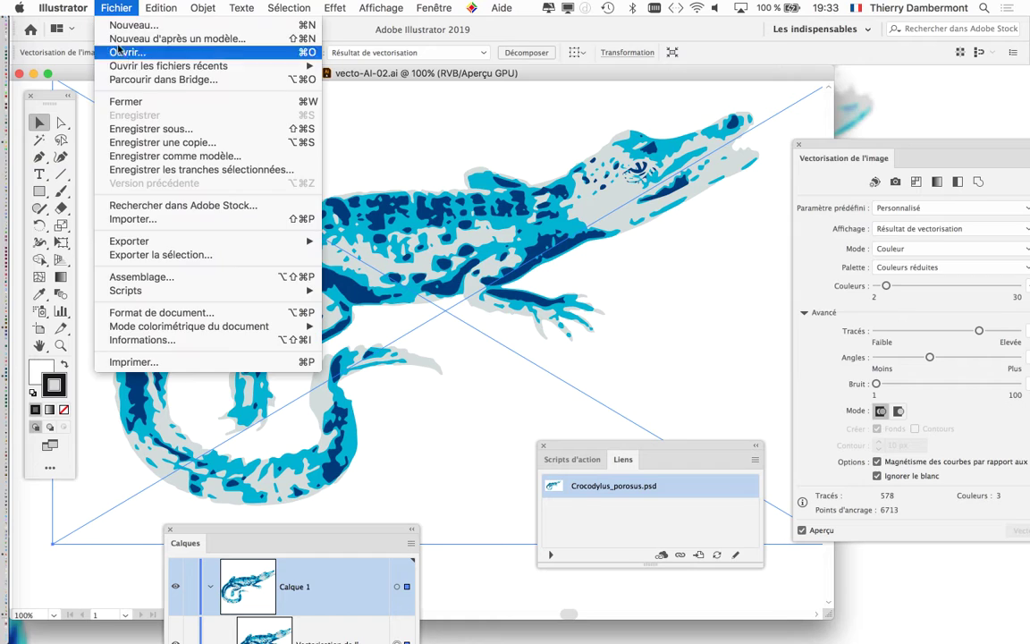
{"action": "left_click", "coordinate": [152, 129]}
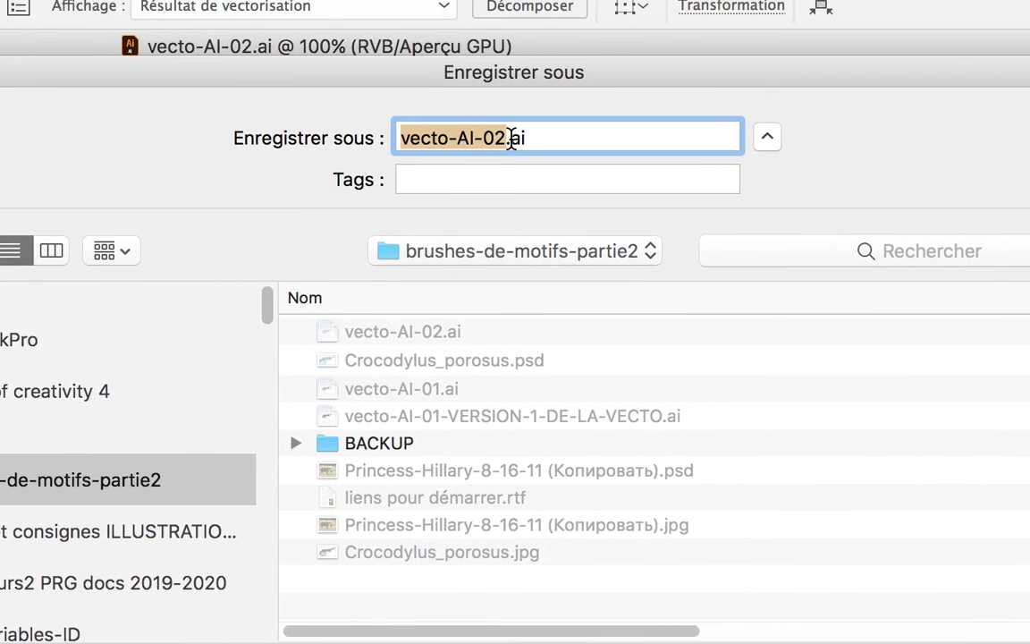
{"action": "left_click", "coordinate": [510, 139]}
{"action": "type", "text": "-"}
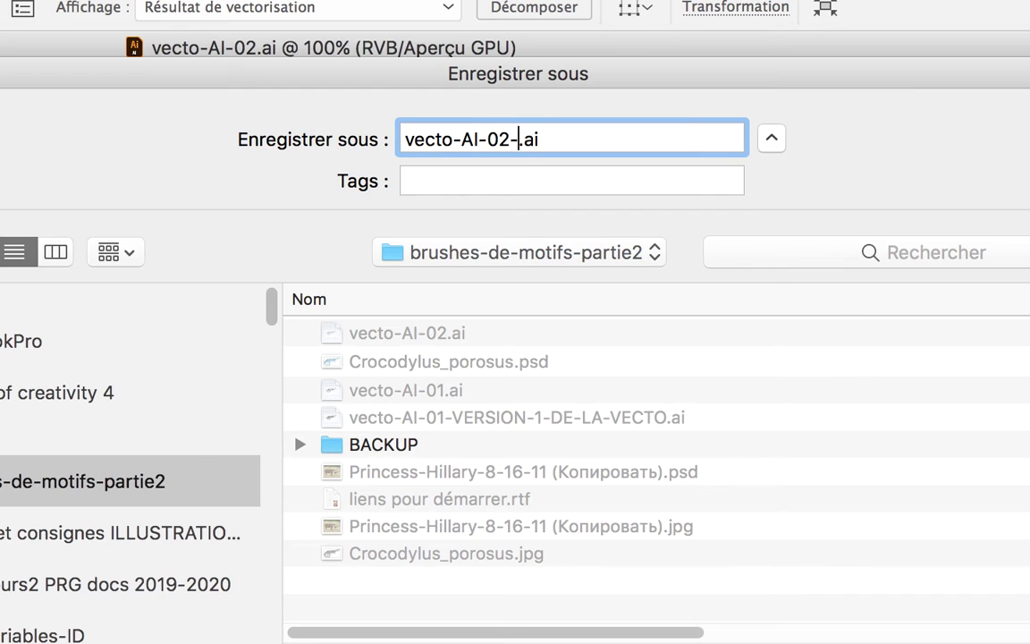
{"action": "type", "text": "VERSIO"}
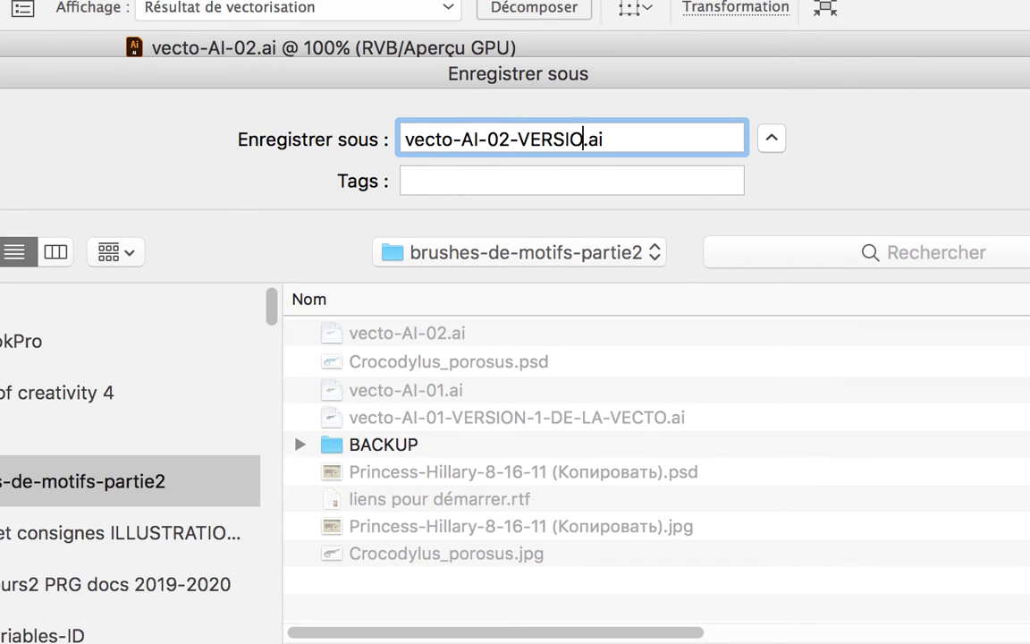
{"action": "type", "text": "N-2-"}
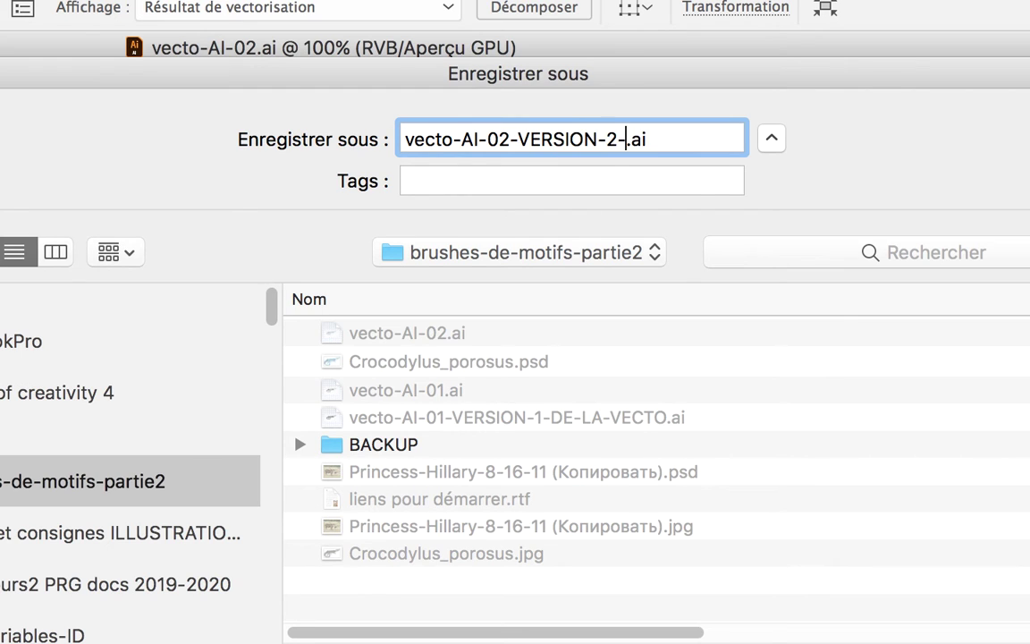
{"action": "type", "text": "DE-LA-"}
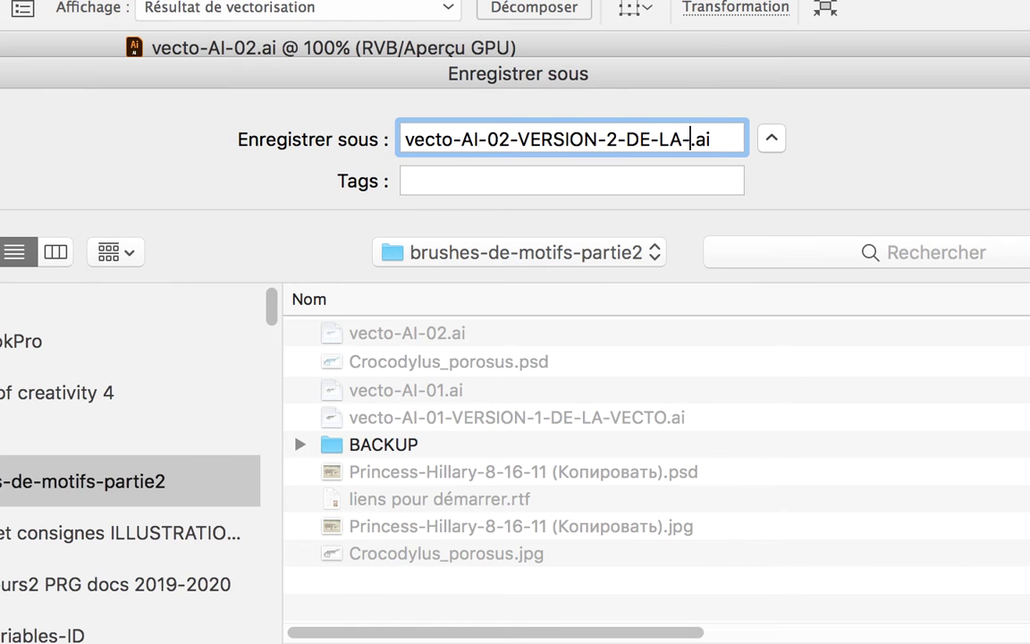
{"action": "type", "text": "VECTO"}
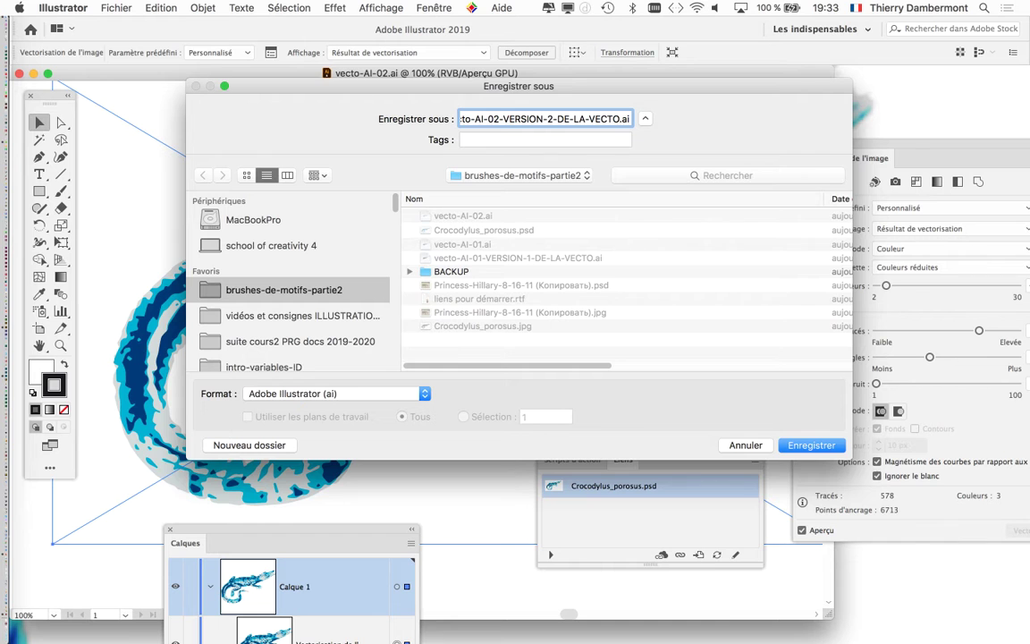
{"action": "key", "text": "Return"}
{"action": "key", "text": "Return"}
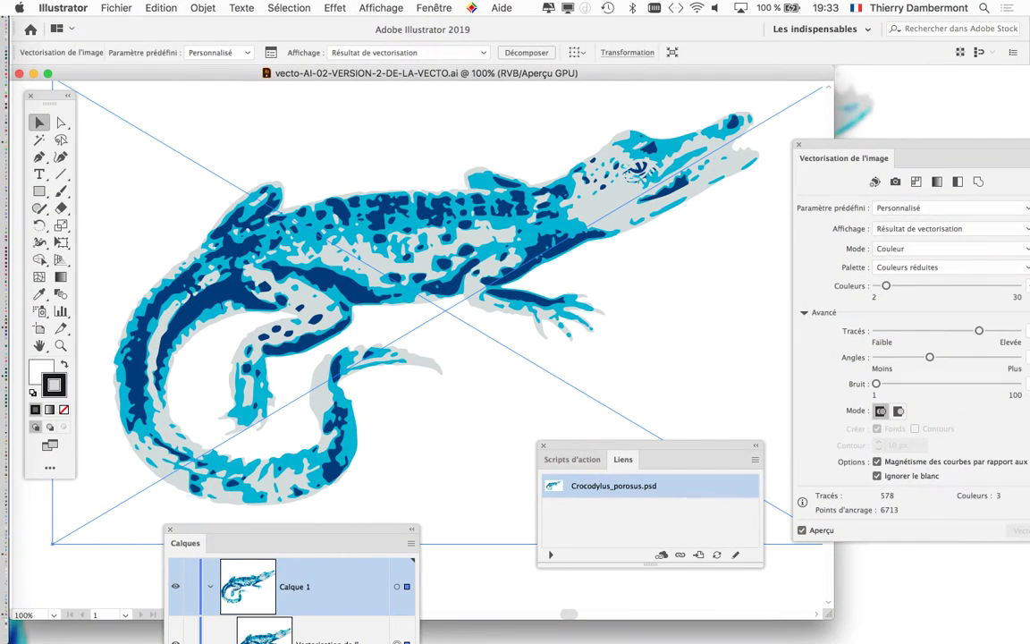
Step: Embed the linked Crocodylus_porosus.psd from the Links panel, accepting the Photoshop import options
{"action": "left_click_drag", "start_coordinate": [644, 445], "coordinate": [565, 152]}
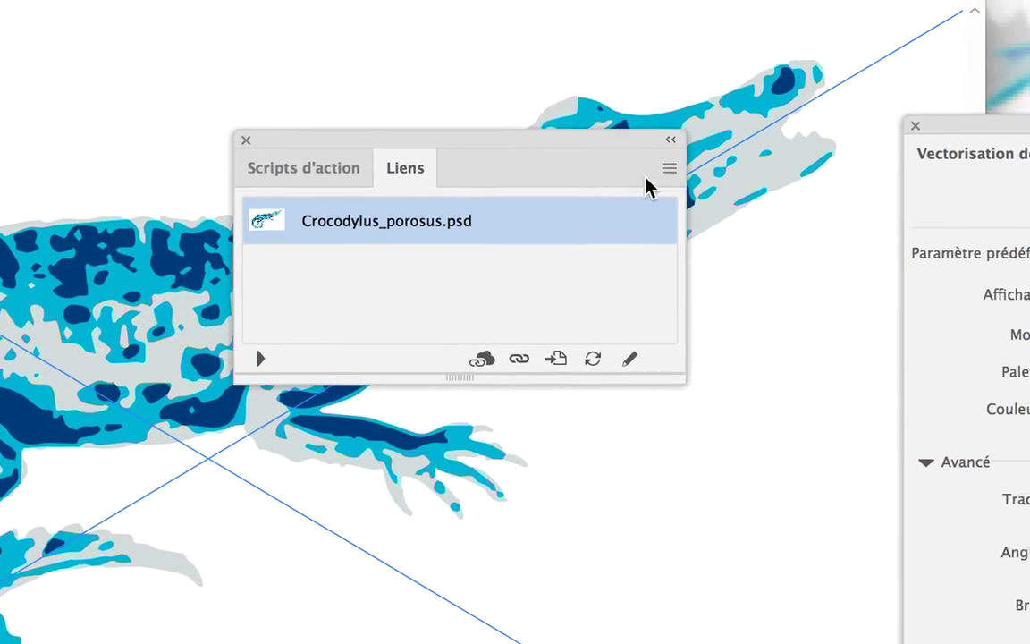
{"action": "left_click", "coordinate": [675, 166]}
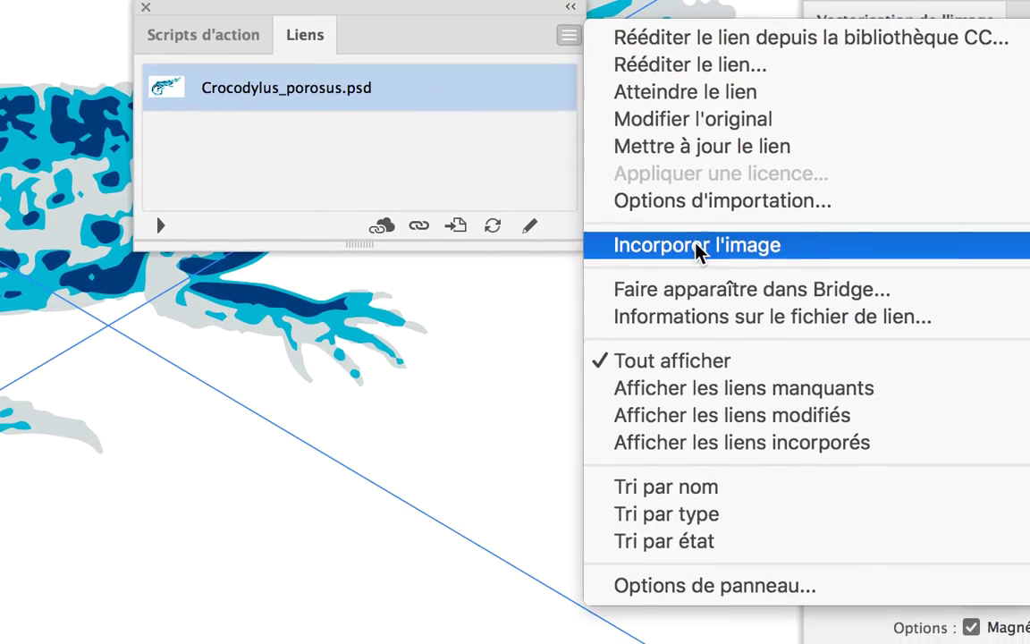
{"action": "left_click", "coordinate": [746, 384]}
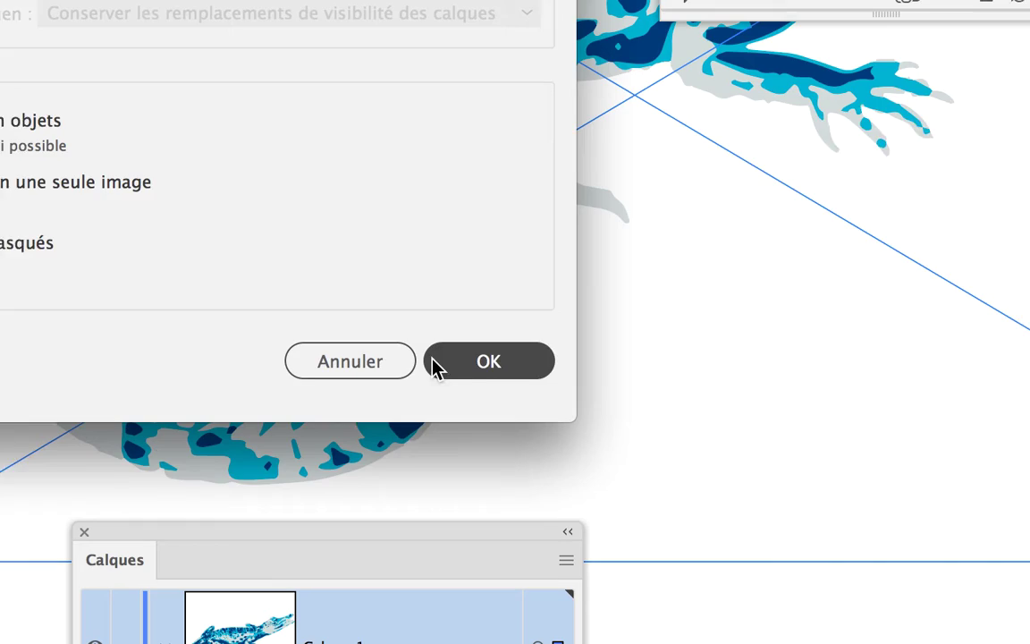
{"action": "left_click", "coordinate": [435, 363]}
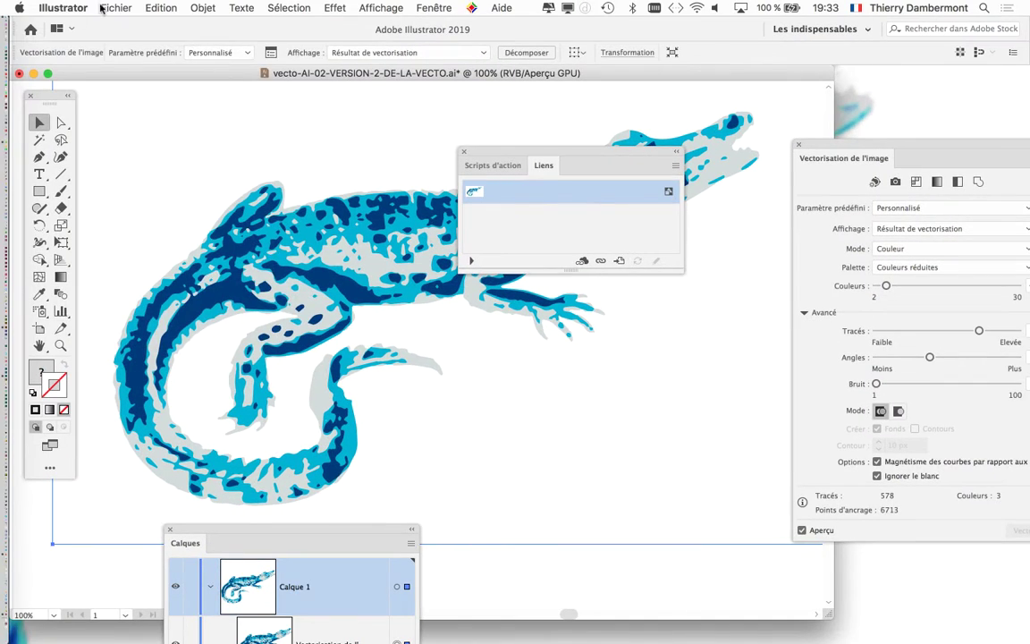
Step: Save the version-2 file and close its document window
{"action": "left_click", "coordinate": [101, 9]}
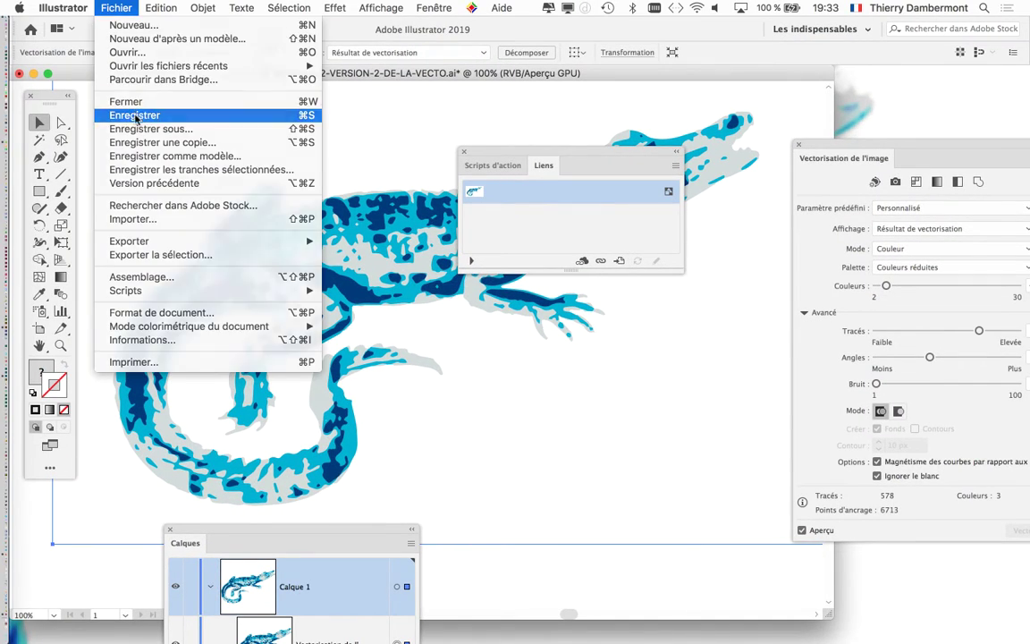
{"action": "left_click", "coordinate": [143, 111]}
{"action": "left_click", "coordinate": [20, 74]}
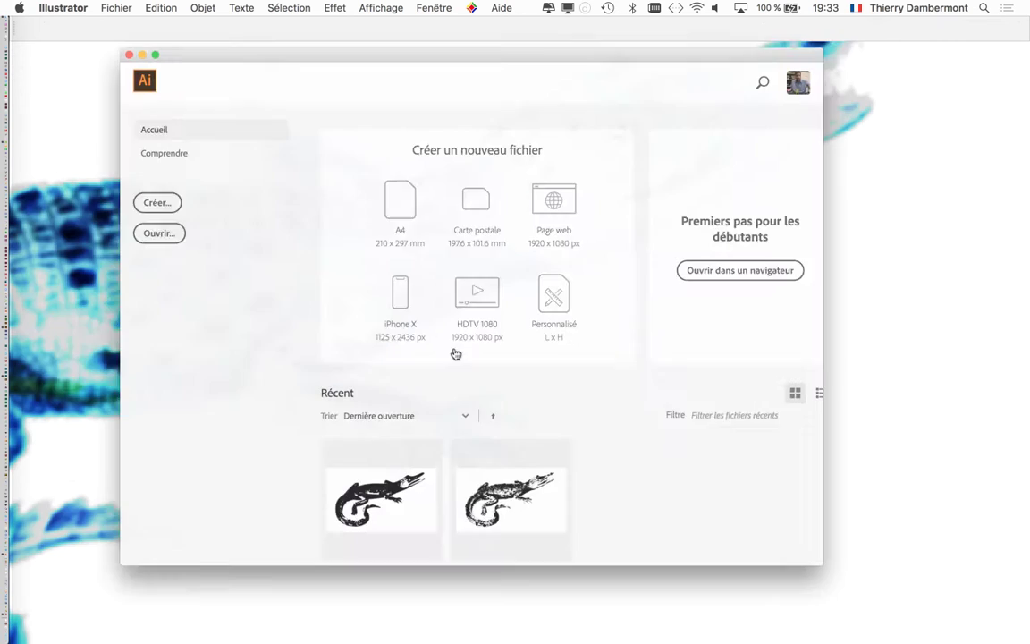
Step: Open vecto-AI-02-VERSION-2-DE-LA-VECTO.ai from Finder in Illustrator and move the Links panel off the crocodile
{"action": "key", "text": "super+Tab"}
{"action": "key", "text": "super+Tab"}
{"action": "key", "text": "super+Tab"}
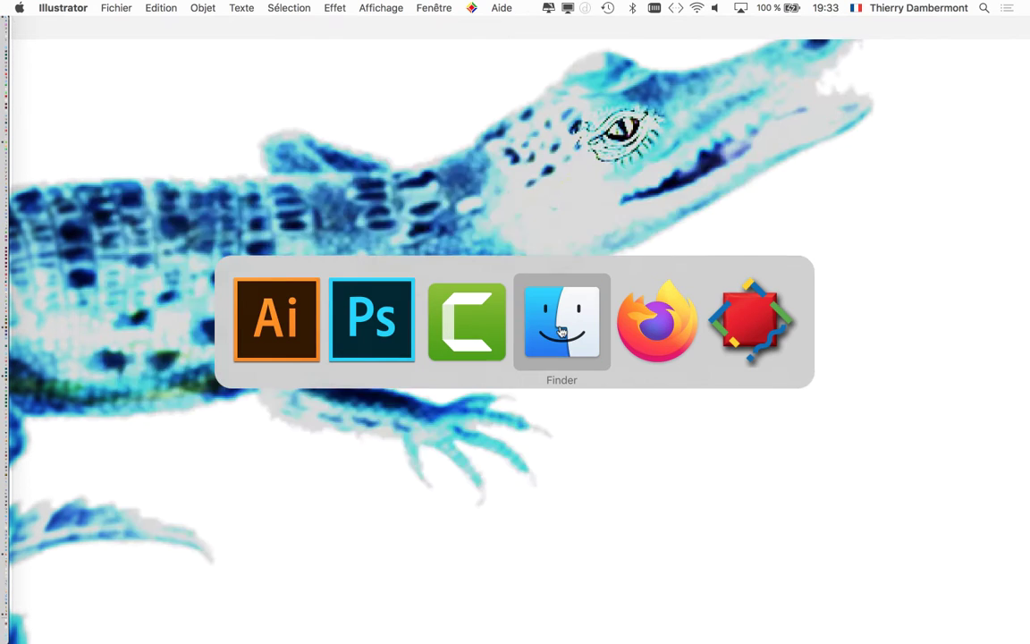
{"action": "left_click", "coordinate": [522, 231]}
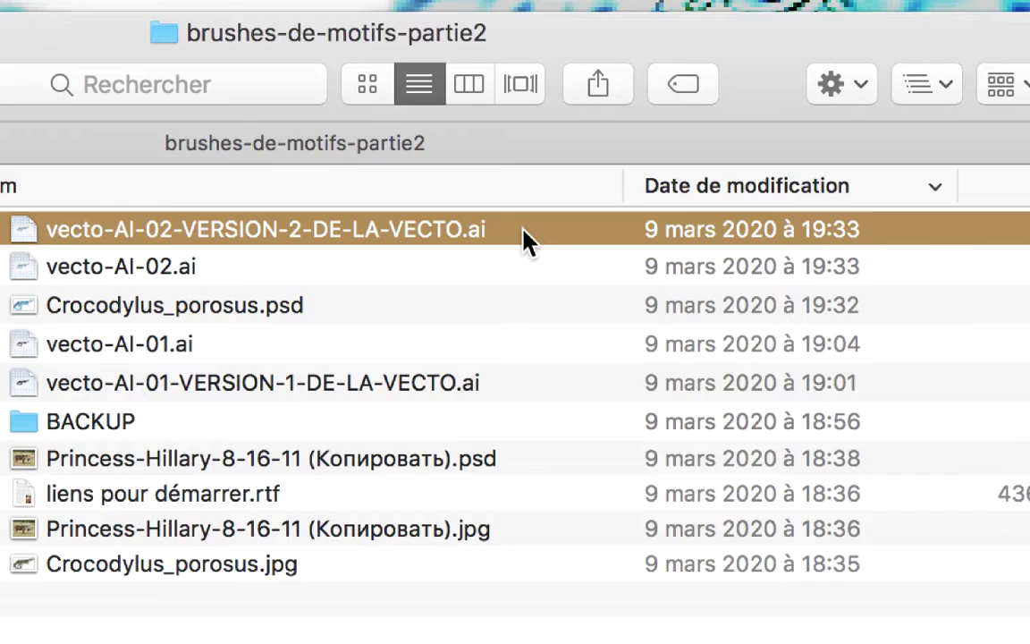
{"action": "double_click", "coordinate": [526, 237]}
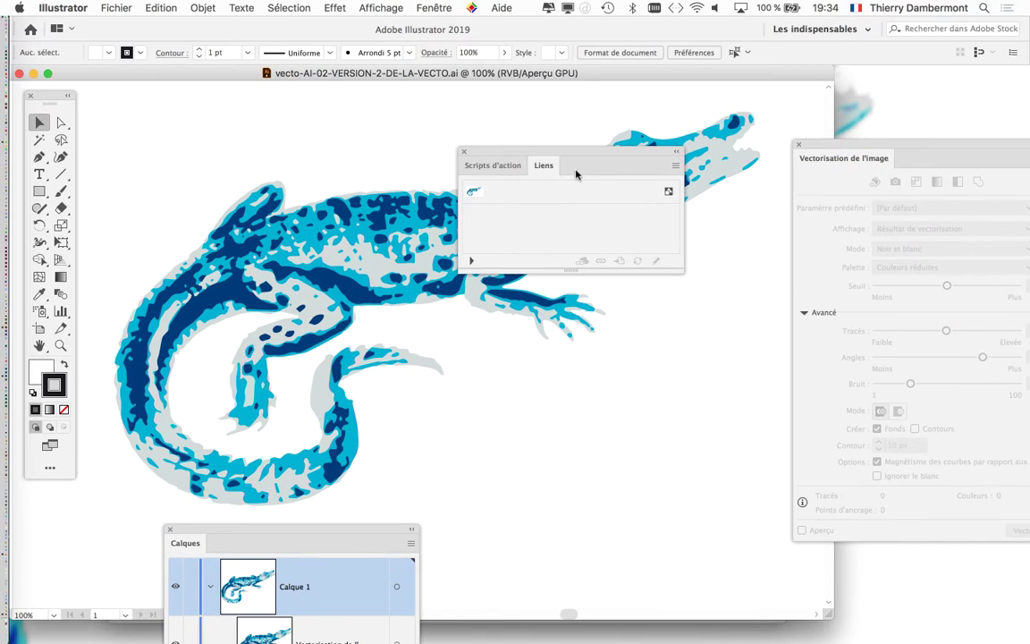
{"action": "left_click_drag", "start_coordinate": [565, 154], "coordinate": [650, 334]}
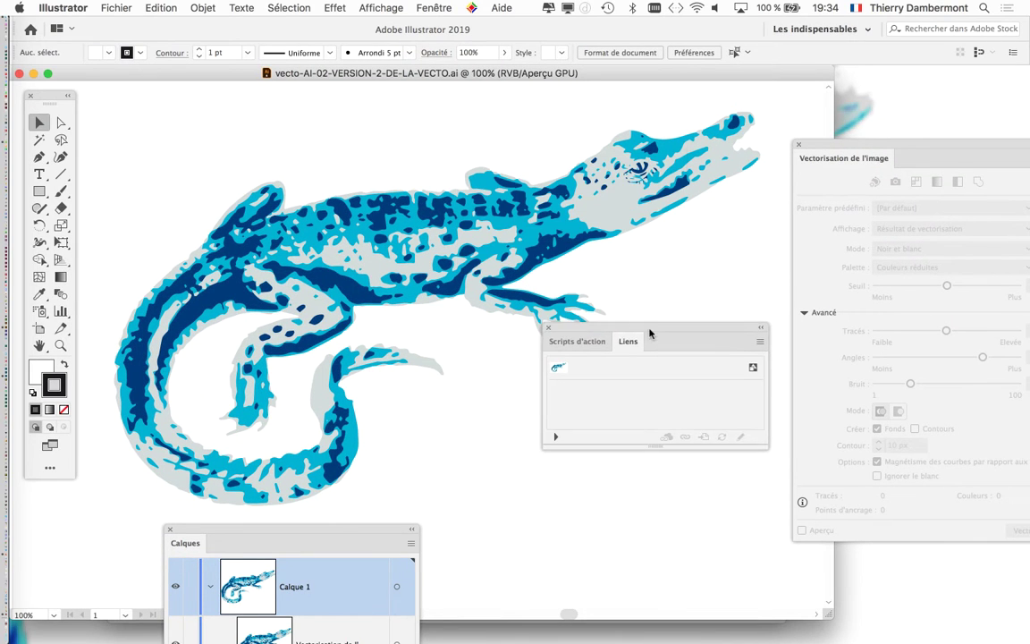
Step: Close the document and Illustrator's Home screen, bringing Finder back to the front
{"action": "left_click", "coordinate": [20, 73]}
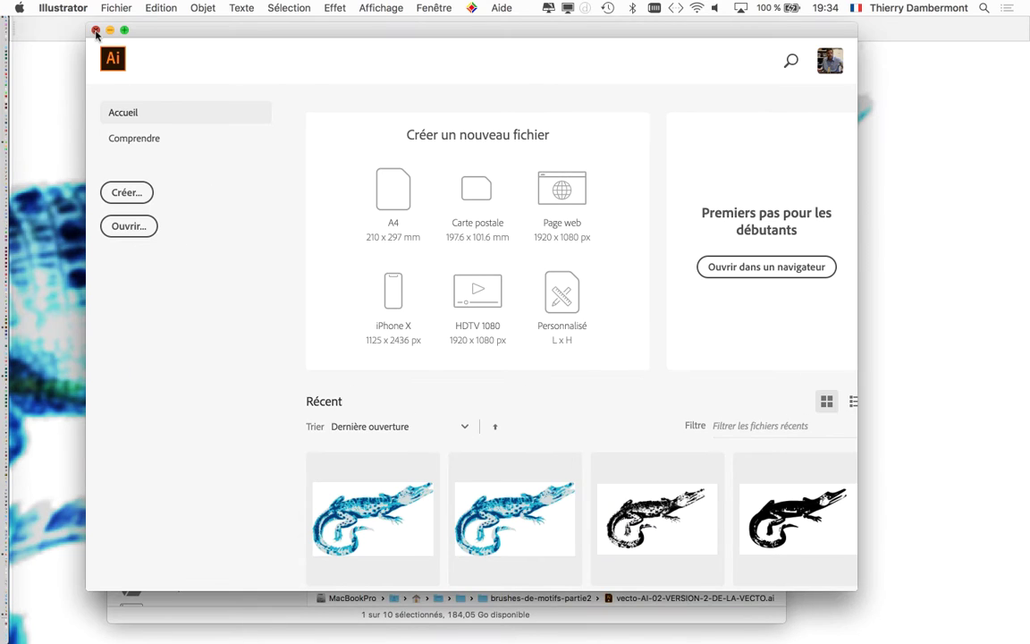
{"action": "left_click", "coordinate": [96, 34]}
{"action": "key", "text": "super+h"}
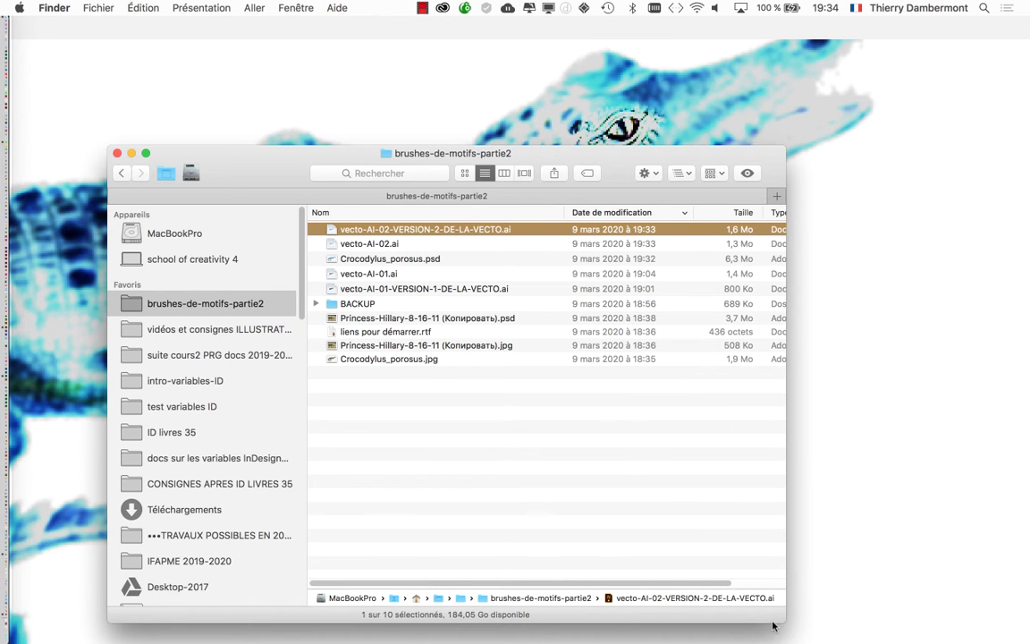
Step: Widen the Finder window and compare vecto-AI-02-VERSION-2-DE-LA-VECTO.ai (1,6 Mo) with vecto-AI-02.ai (1,3 Mo)
{"action": "left_click_drag", "start_coordinate": [781, 617], "coordinate": [935, 527]}
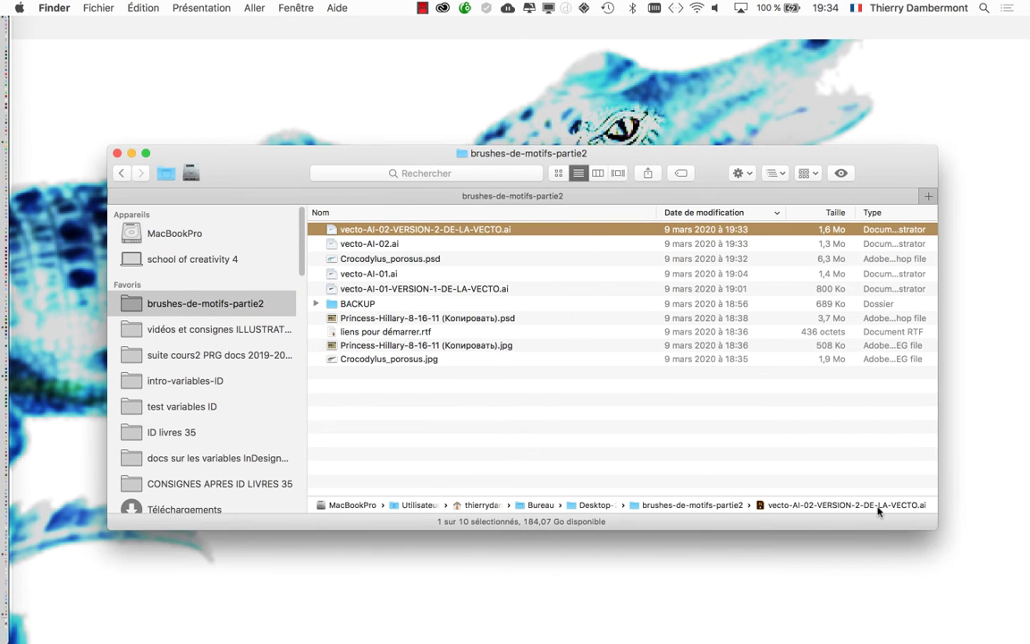
{"action": "left_click", "coordinate": [803, 465]}
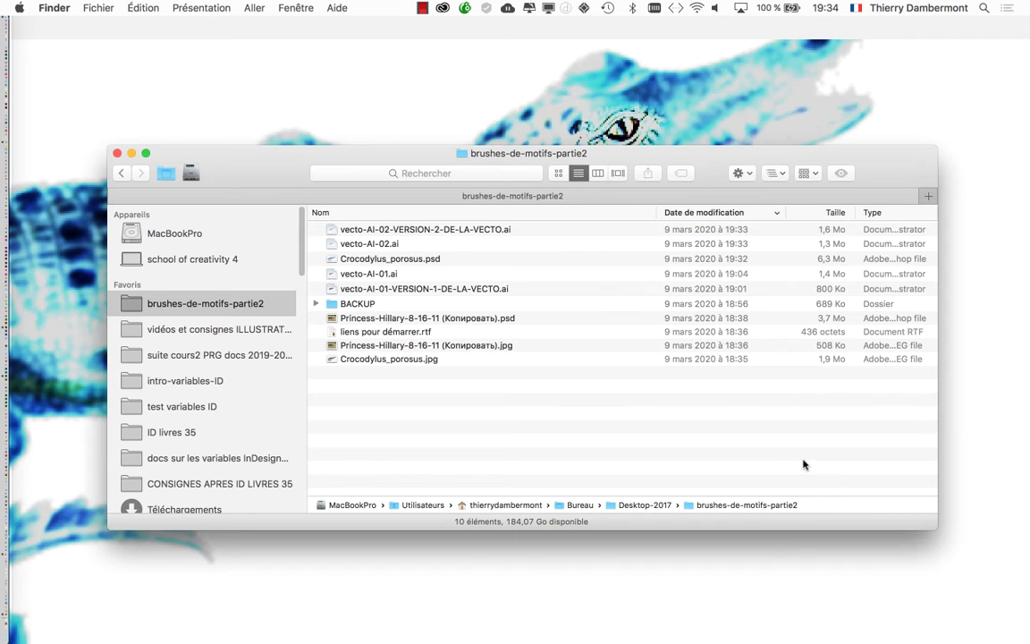
{"action": "left_click", "coordinate": [398, 260]}
{"action": "left_click", "coordinate": [451, 231]}
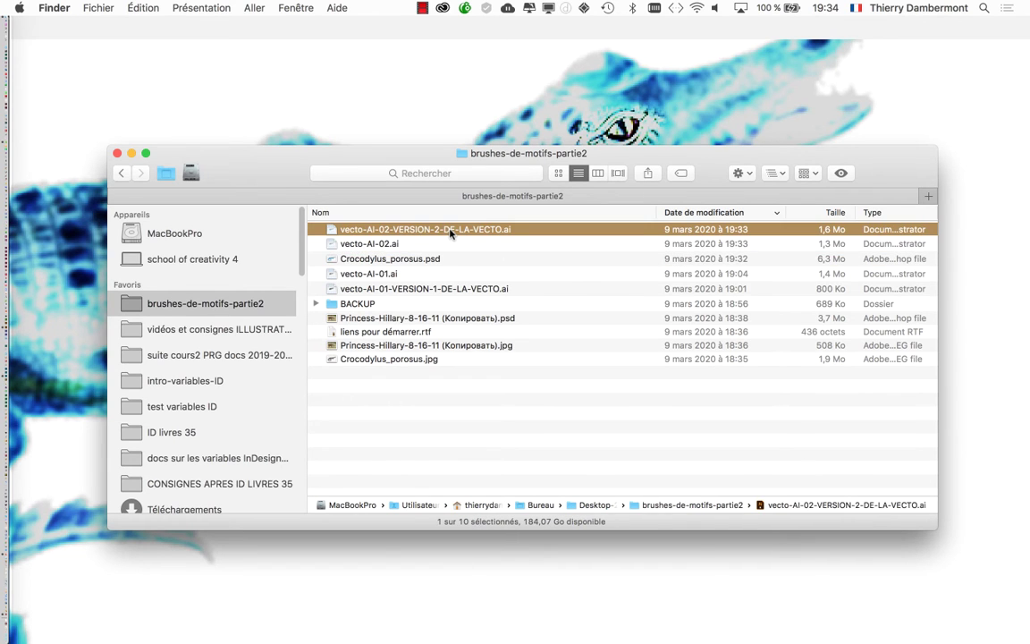
{"action": "left_click", "coordinate": [633, 242]}
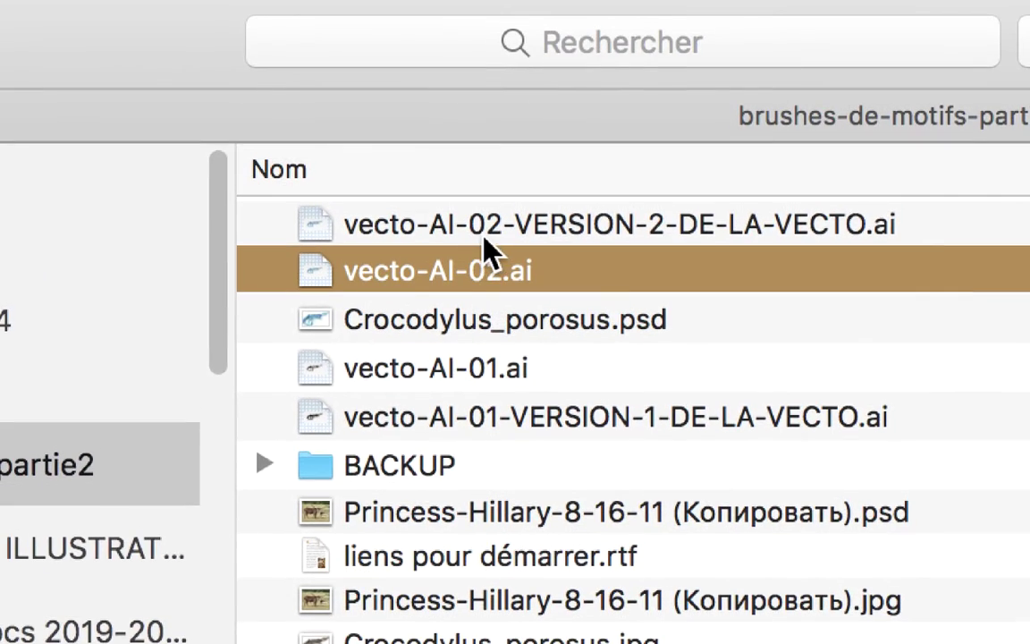
Step: Reselect the version 2 file, shrink the brushes-de-motifs-partie2 window and close it
{"action": "left_click", "coordinate": [484, 197]}
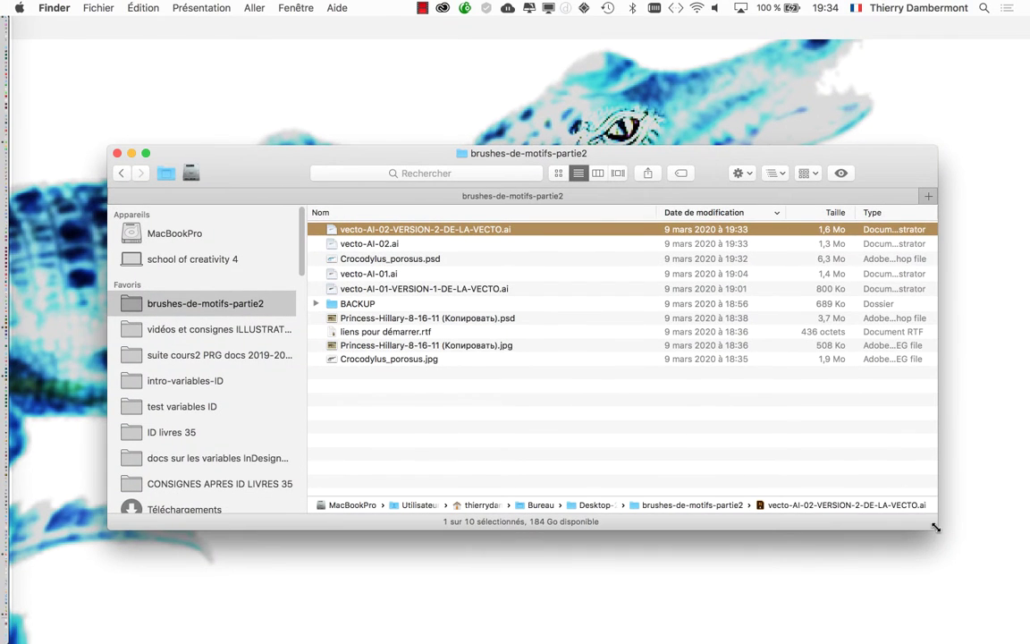
{"action": "left_click_drag", "start_coordinate": [935, 528], "coordinate": [724, 505]}
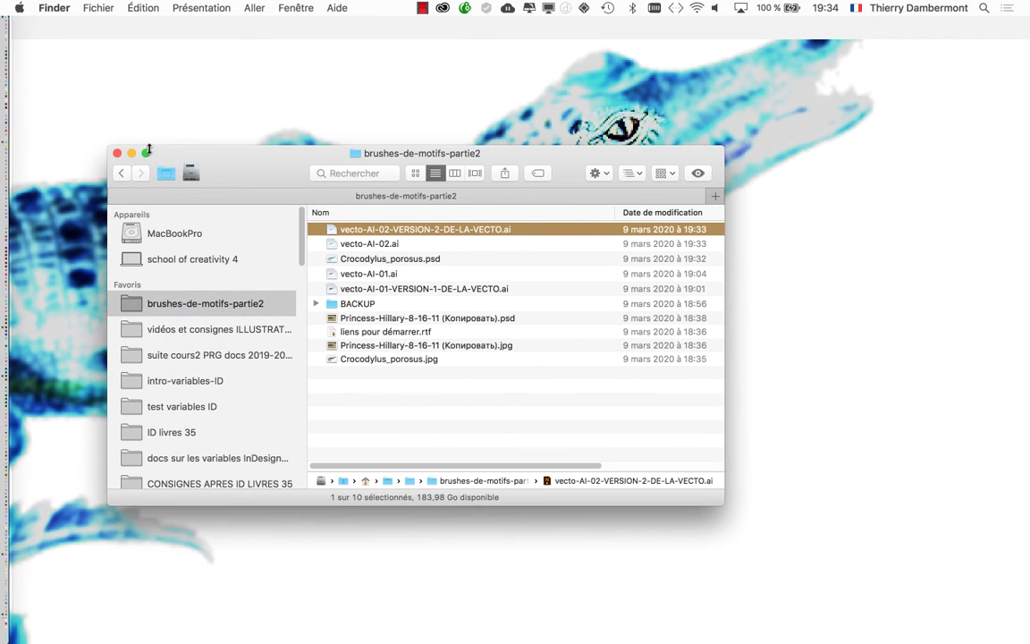
{"action": "left_click", "coordinate": [118, 154]}
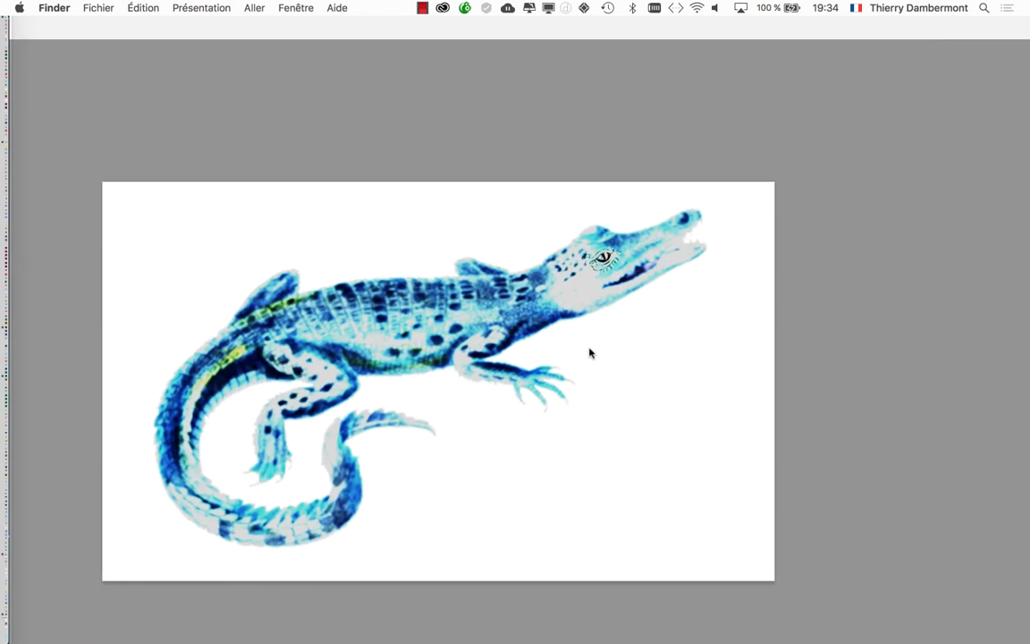
Step: Reopen vecto-AI-02-VERSION-2-DE-LA-VECTO.ai in Illustrator from the recent files list
{"action": "key", "text": "super+Tab"}
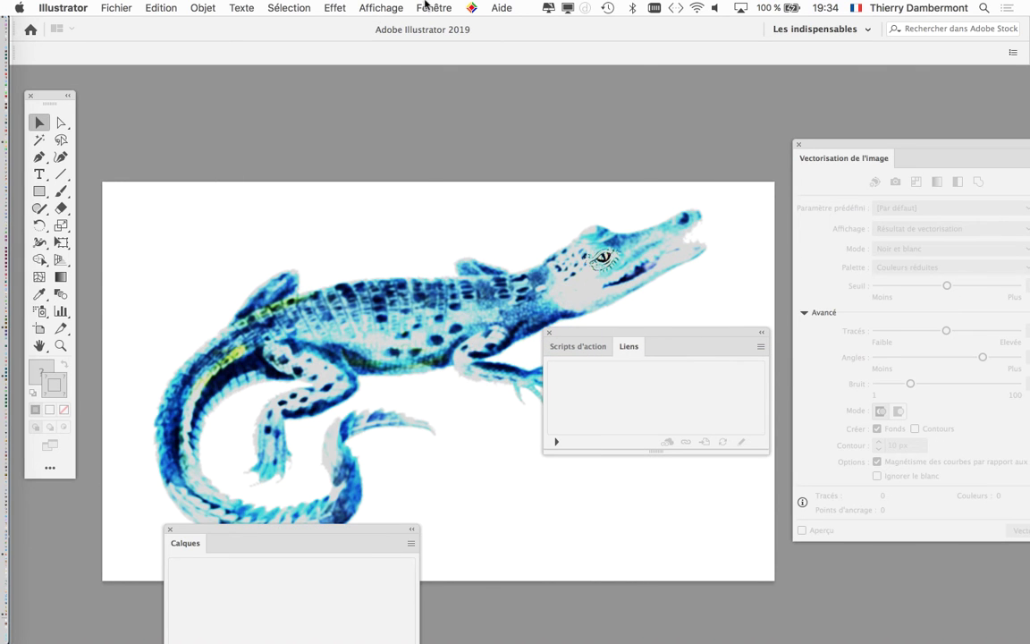
{"action": "left_click", "coordinate": [428, 7]}
{"action": "mouse_move", "coordinate": [168, 66]}
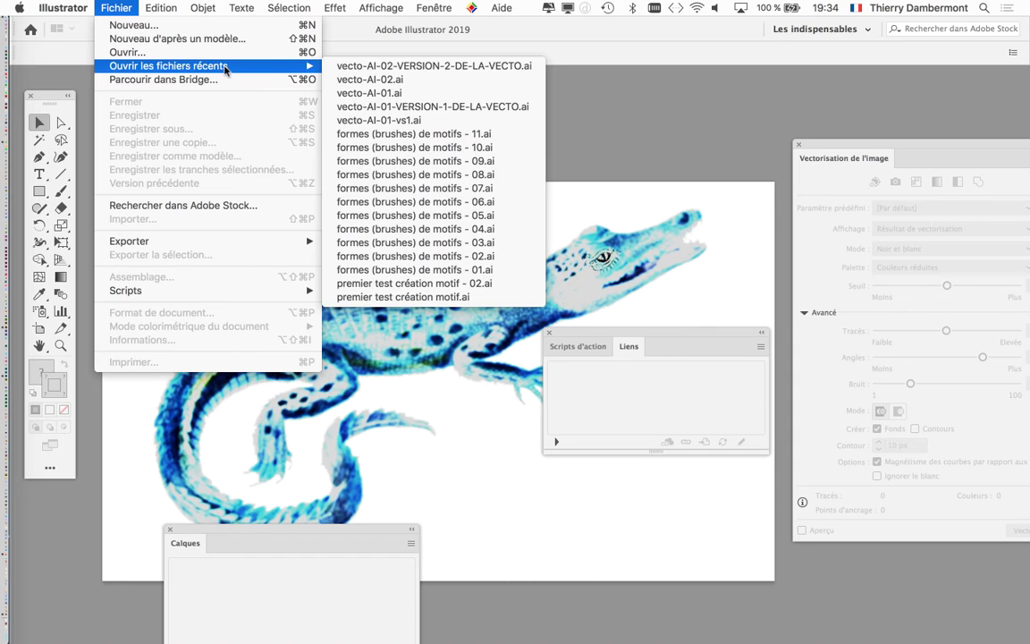
{"action": "left_click", "coordinate": [375, 65]}
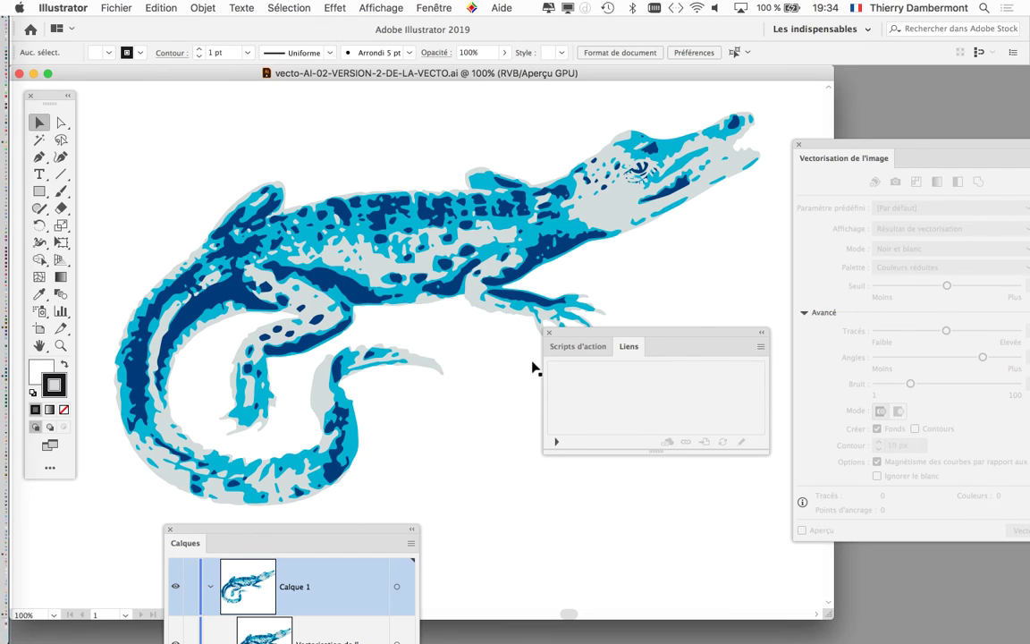
Step: Close the Links, Image Trace and Layers panels and enlarge the document window to nearly full screen
{"action": "left_click", "coordinate": [549, 333]}
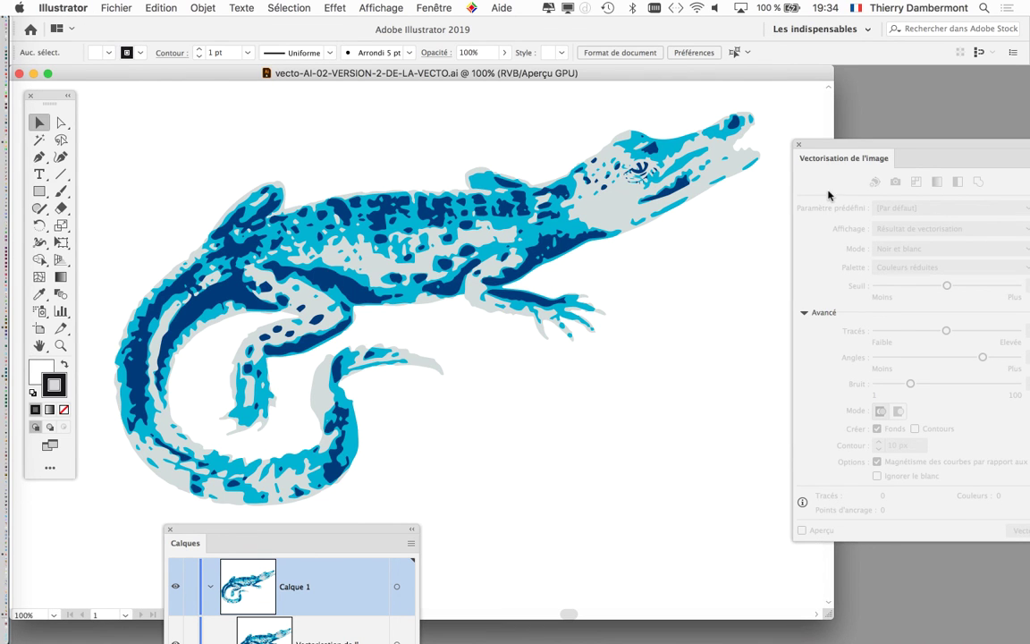
{"action": "left_click", "coordinate": [799, 148]}
{"action": "left_click", "coordinate": [171, 531]}
{"action": "scroll", "coordinate": [705, 526], "scroll_direction": "left", "scroll_amount": 3}
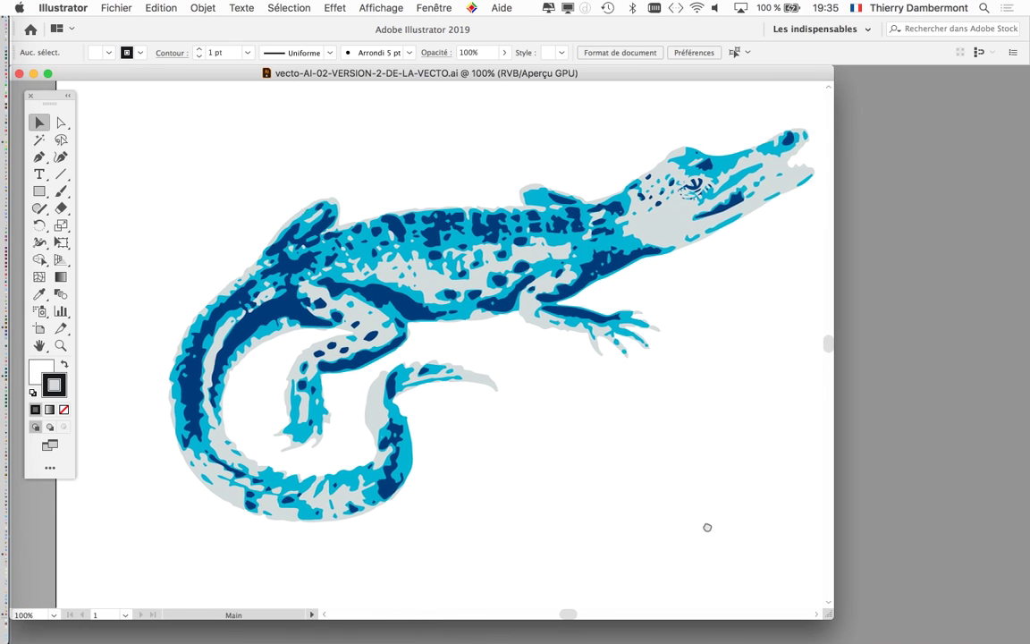
{"action": "left_click_drag", "start_coordinate": [839, 620], "coordinate": [993, 636]}
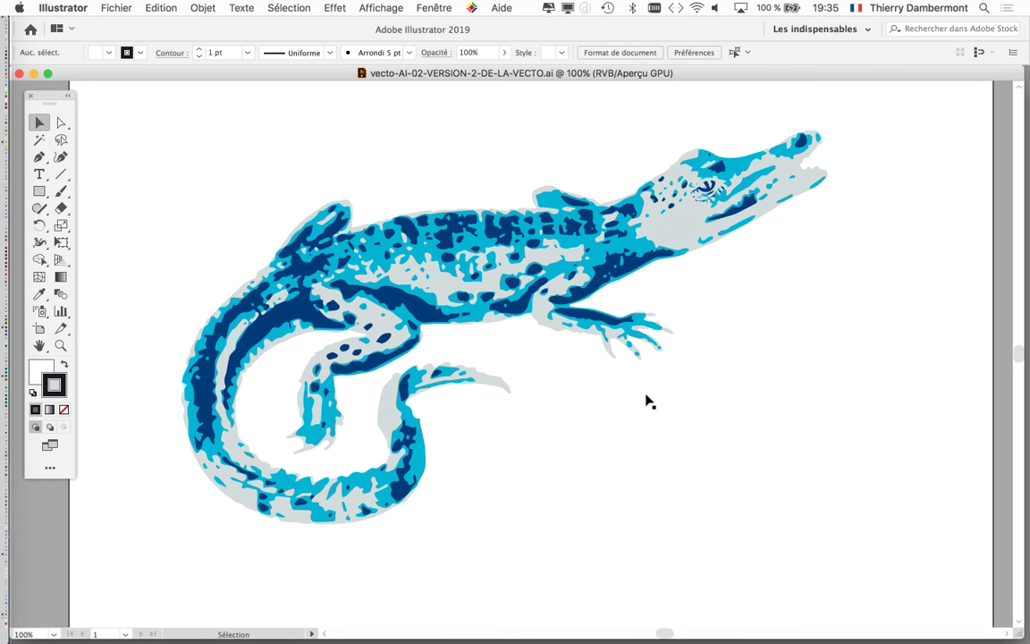